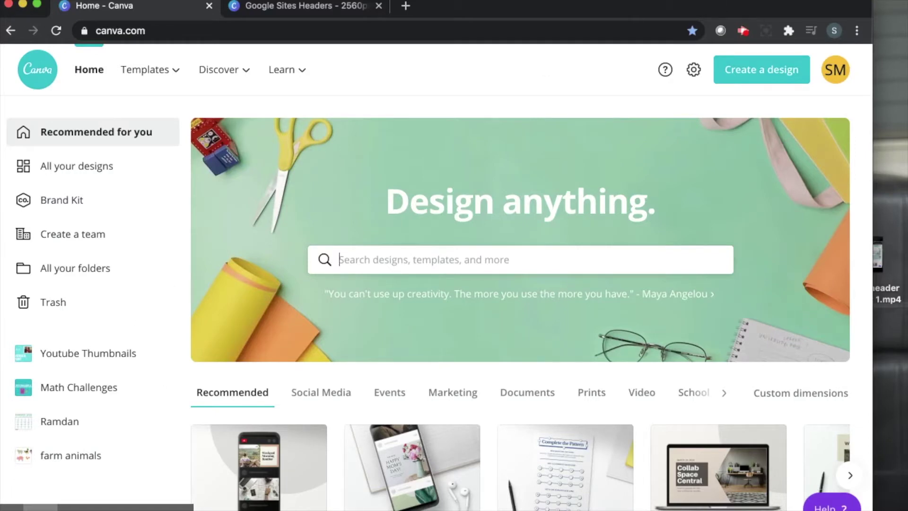
# Step: Create a new design with custom dimensions of 2560 × 1440 px
pyautogui.click(754, 84)
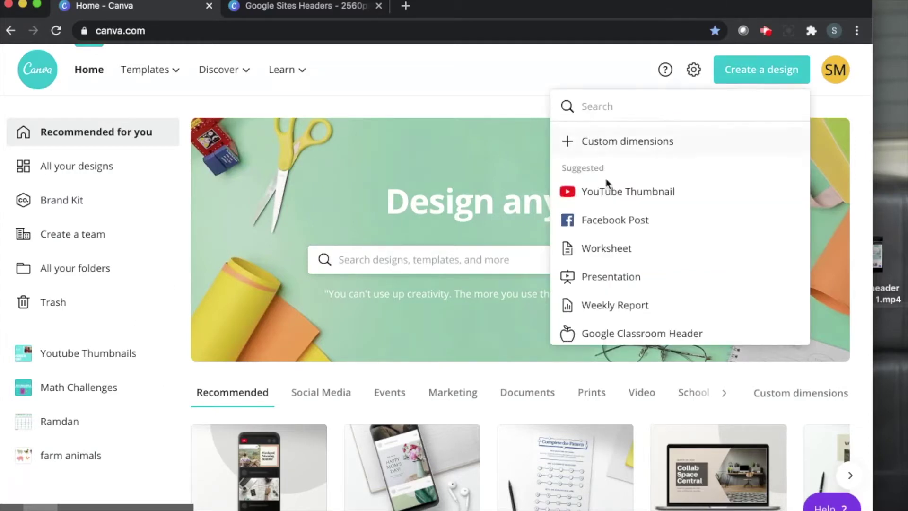
pyautogui.click(637, 144)
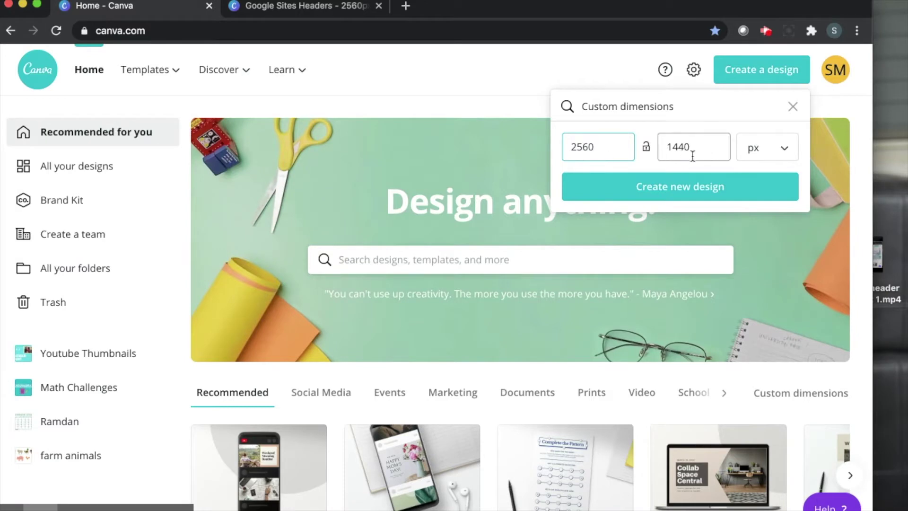
pyautogui.click(688, 186)
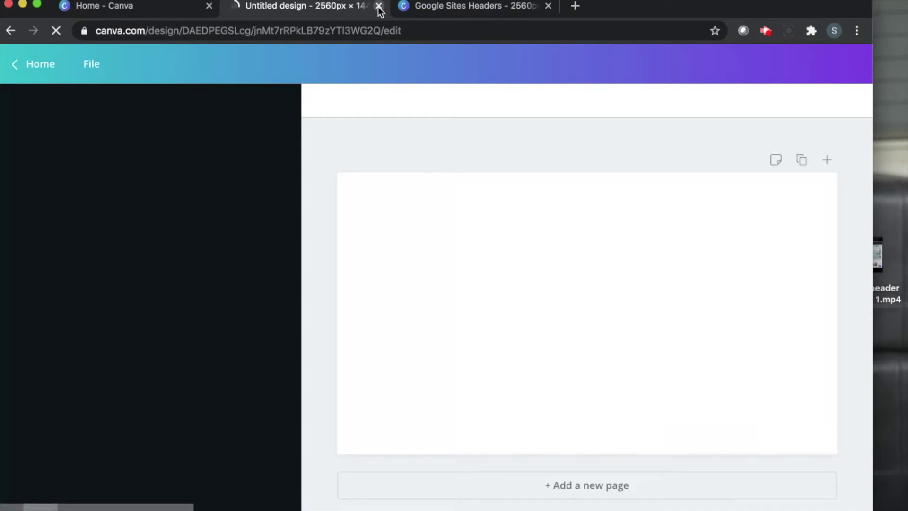
# Step: Close the new blank design to return to the Google Sites Headers design, and view its available templates and uploaded images
pyautogui.click(379, 6)
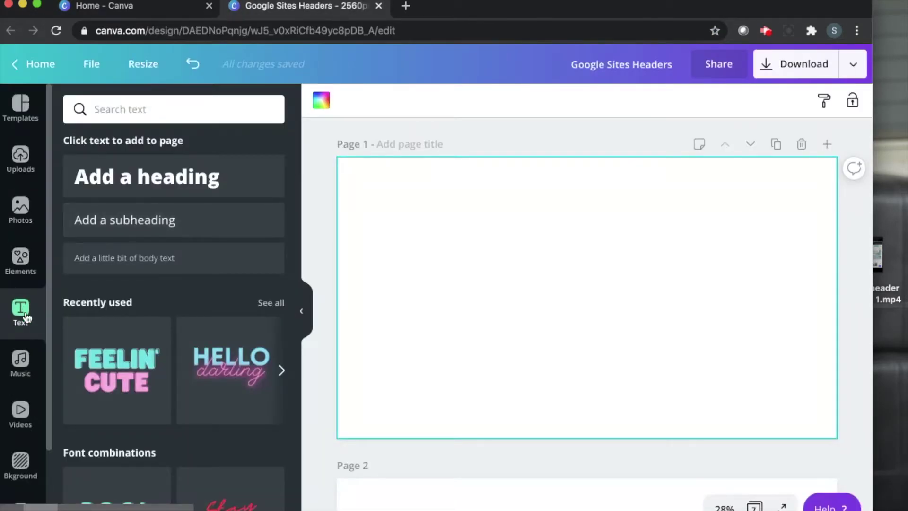
pyautogui.click(21, 111)
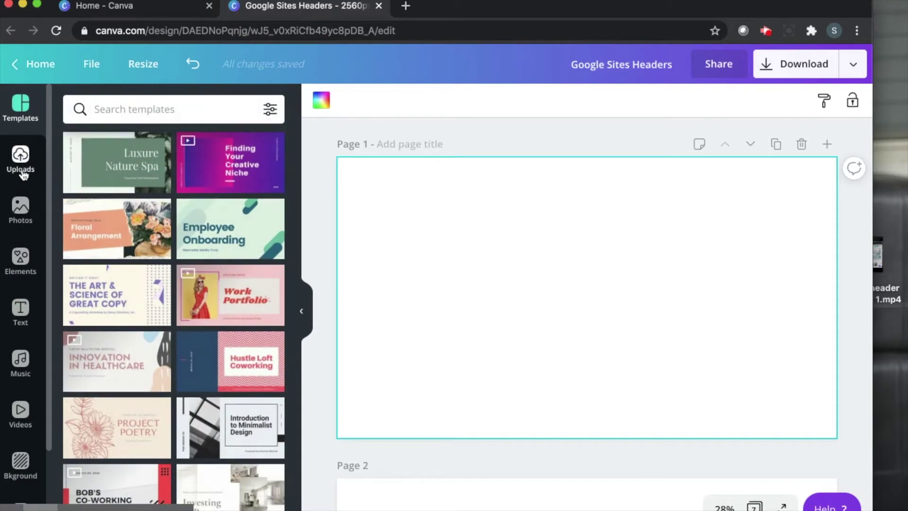
pyautogui.click(21, 167)
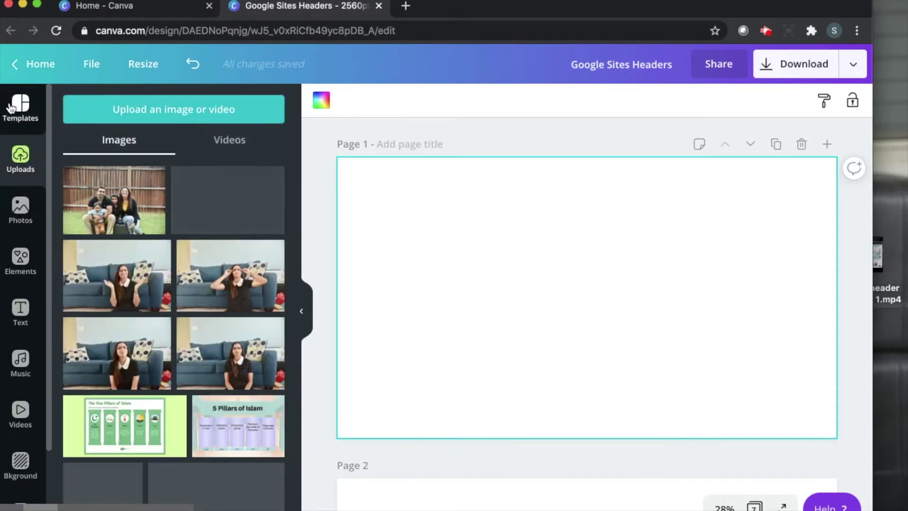
pyautogui.click(12, 108)
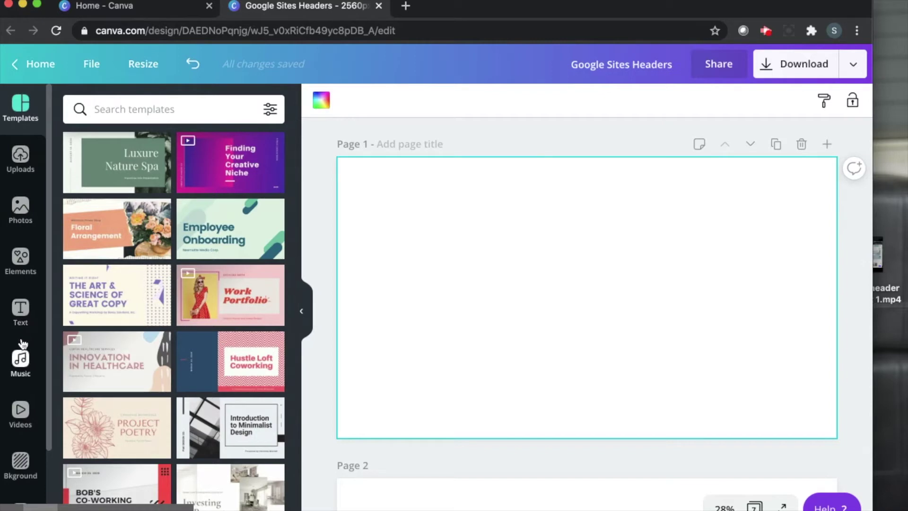
# Step: Browse the ready-made font combinations and add the recently used "FEELIN' CUTE" one to page 1
pyautogui.click(21, 312)
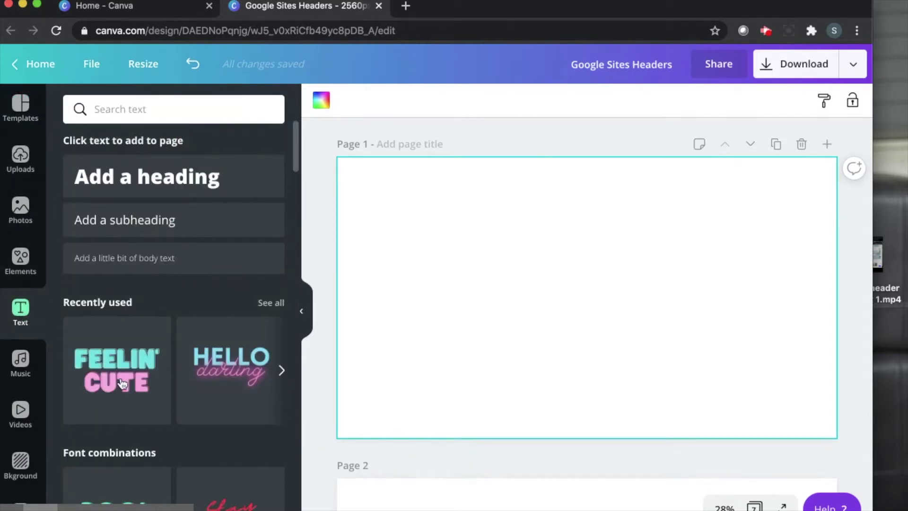
pyautogui.scroll(-5, 155, 300)
pyautogui.scroll(-20, 154, 300)
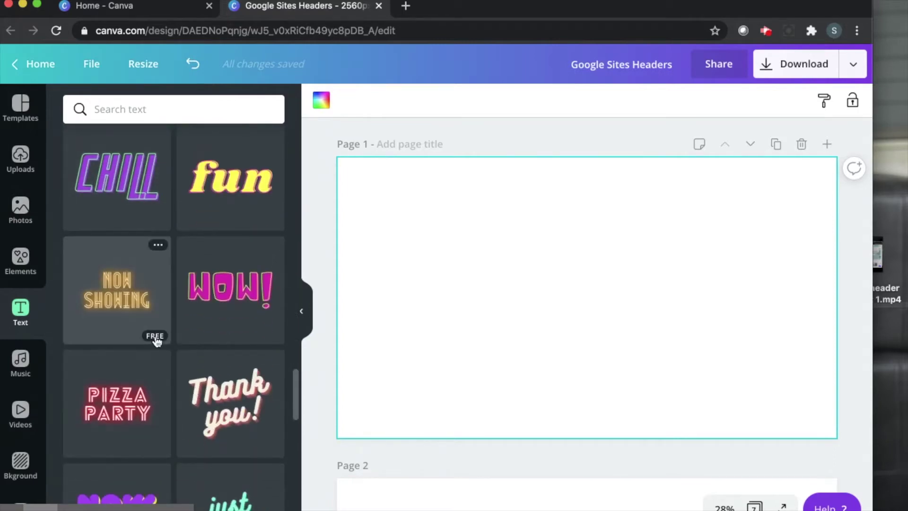
pyautogui.scroll(3, 154, 331)
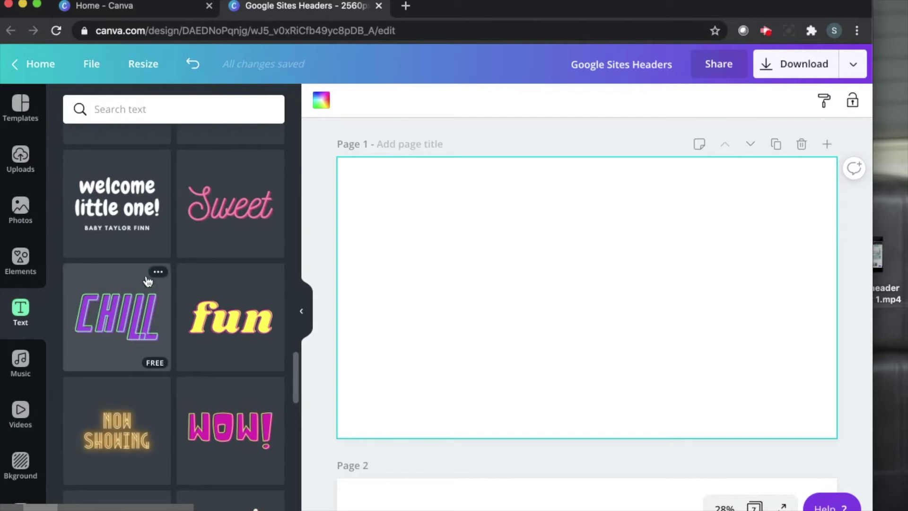
pyautogui.scroll(3, 152, 343)
pyautogui.scroll(15, 151, 342)
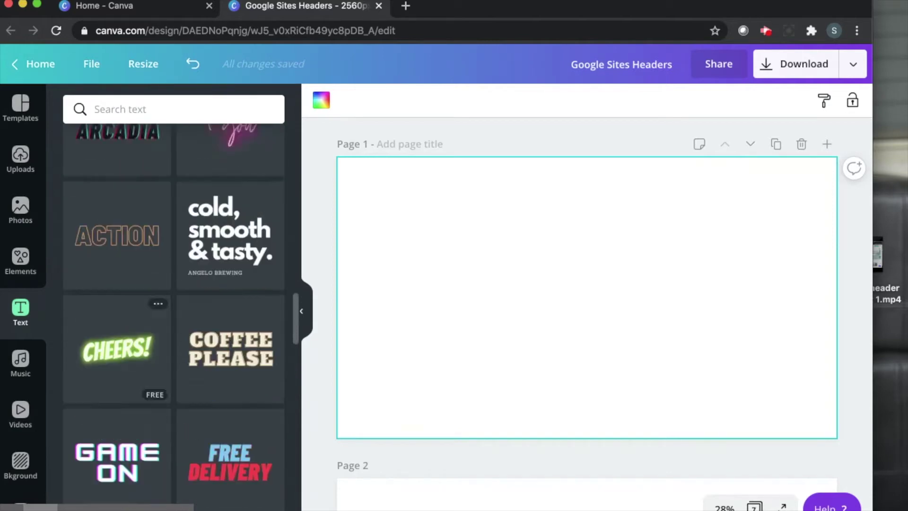
pyautogui.scroll(10, 118, 331)
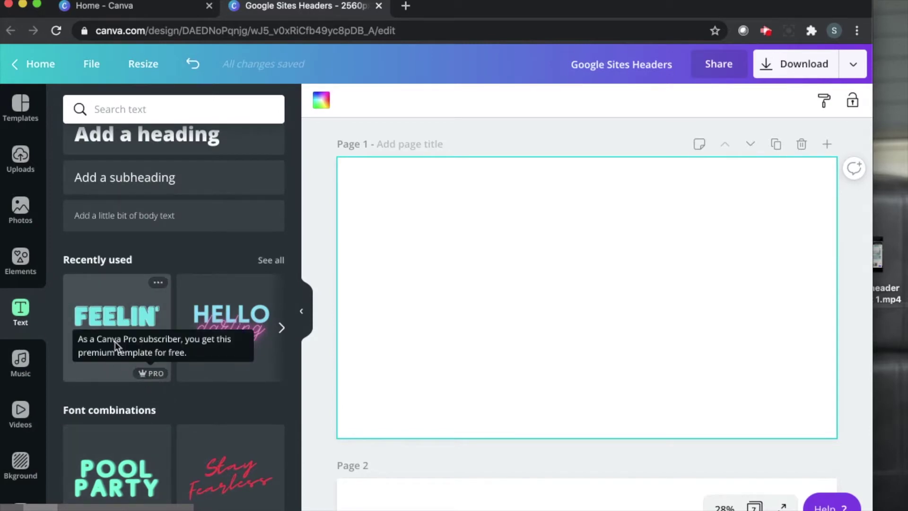
pyautogui.click(112, 311)
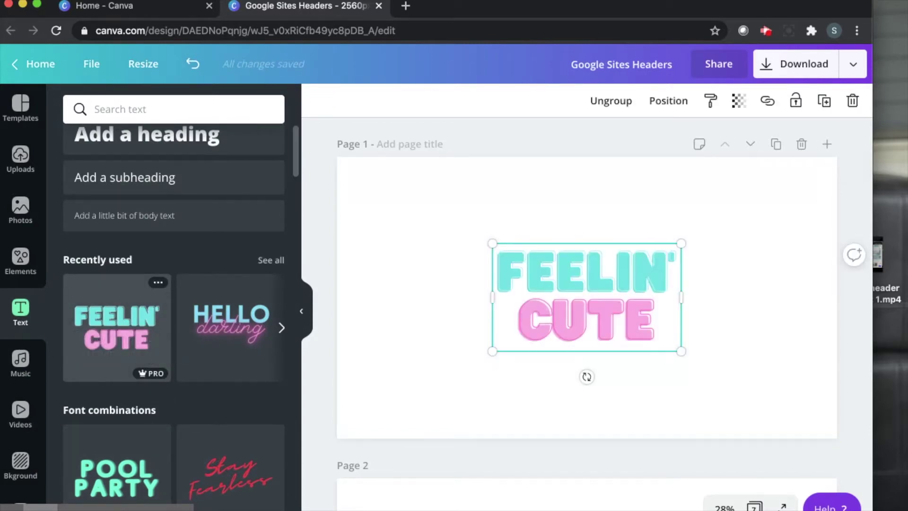
# Step: Replace the "FEELIN'" text with "THIRD GRADE WEBSITE" and the "CUTE" line with the teacher's name
pyautogui.click(642, 320)
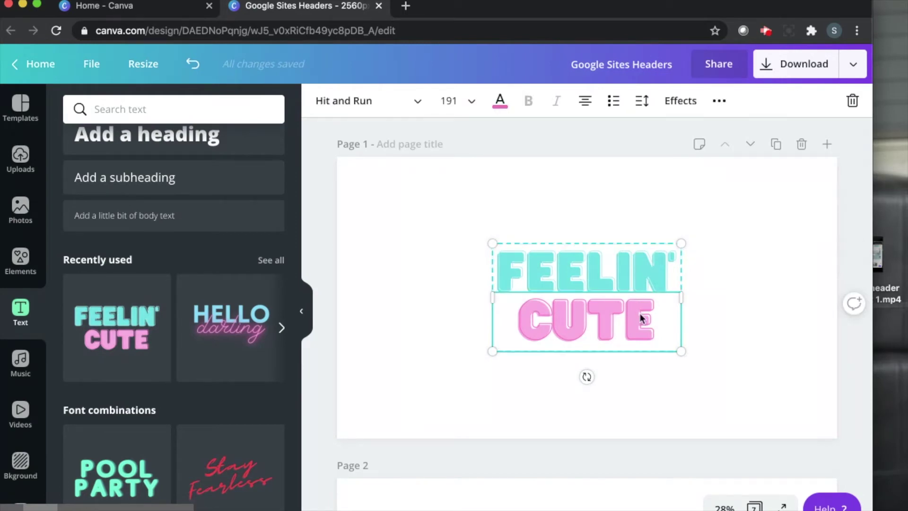
pyautogui.click(657, 372)
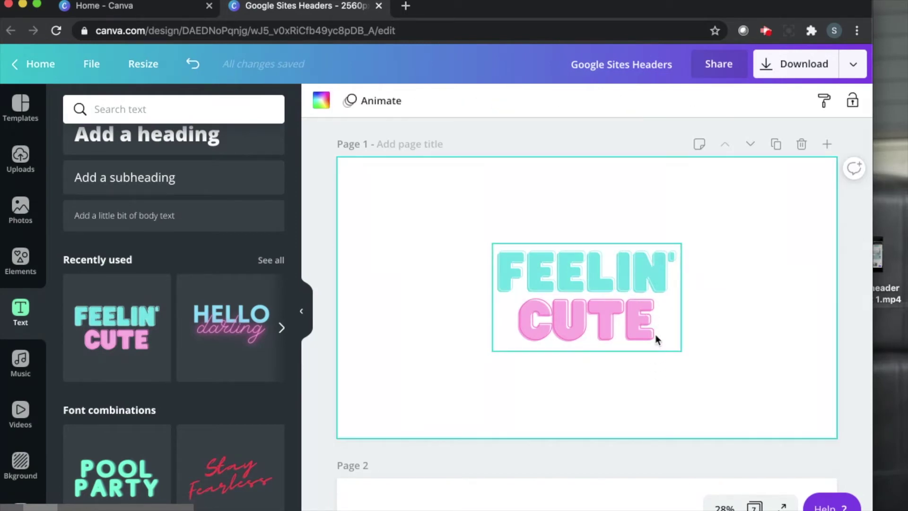
pyautogui.click(664, 284)
pyautogui.moveTo(672, 268); pyautogui.dragTo(498, 264)
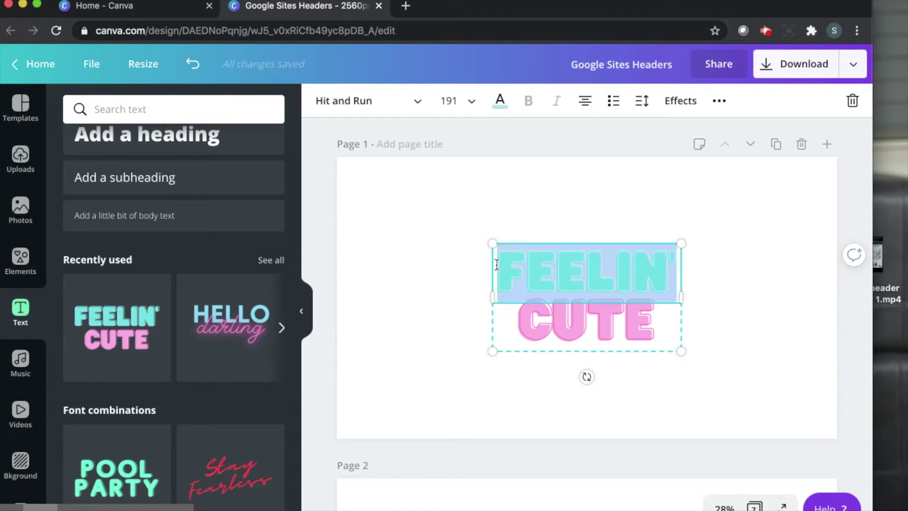
pyautogui.write('THIRD GRADE')
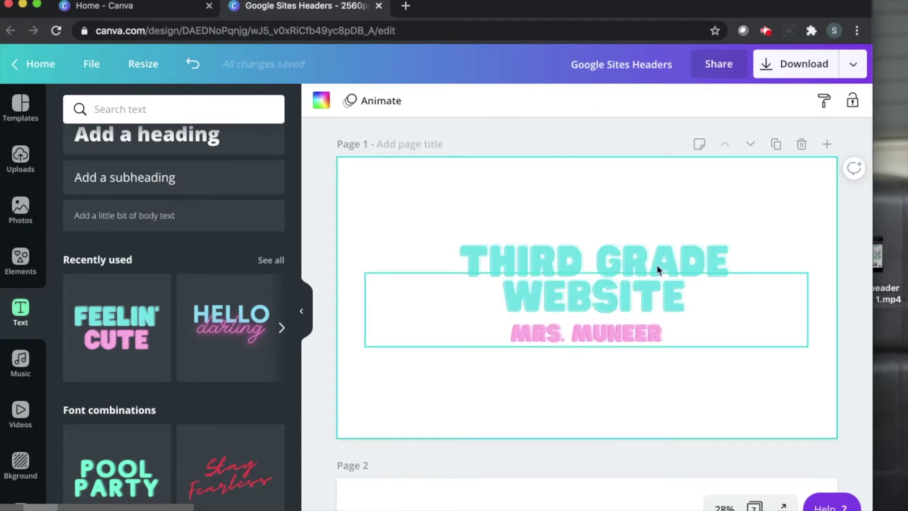
# Step: Apply the Splice text effect with its default settings to the "THIRD GRADE WEBSITE" title
pyautogui.click(654, 257)
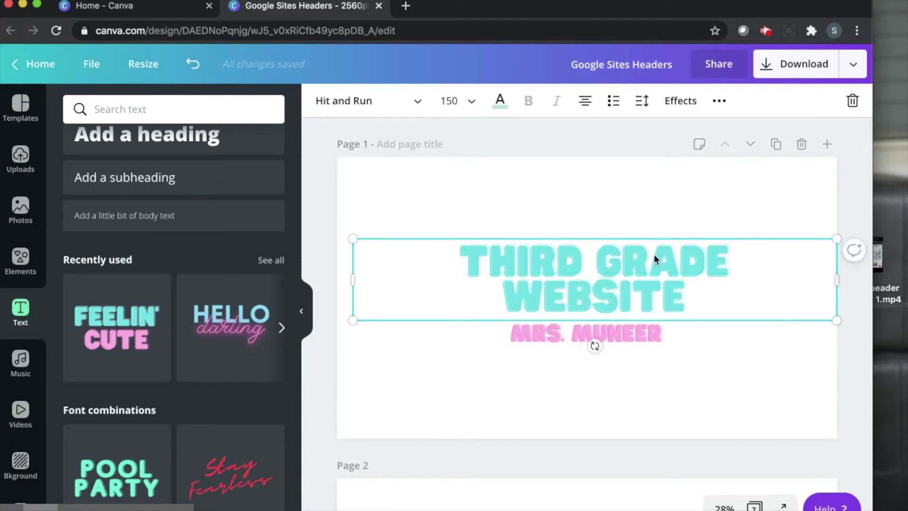
pyautogui.click(686, 103)
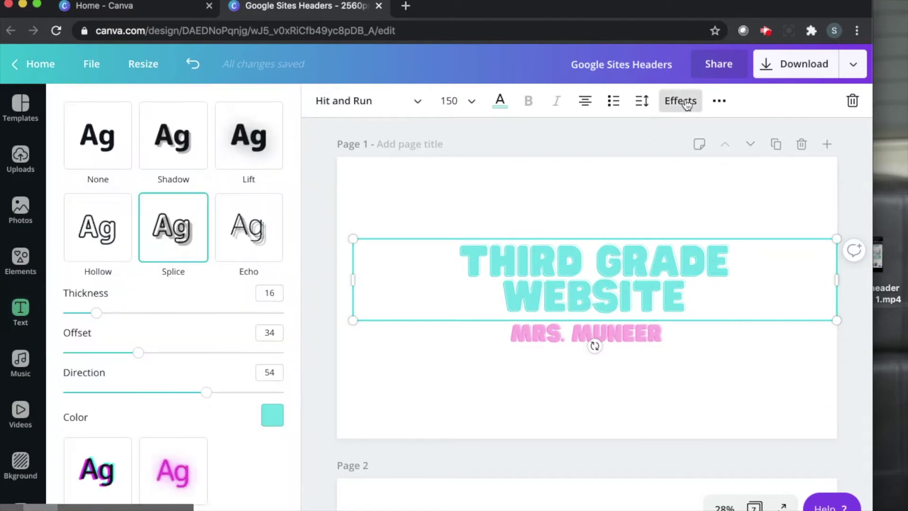
pyautogui.click(187, 225)
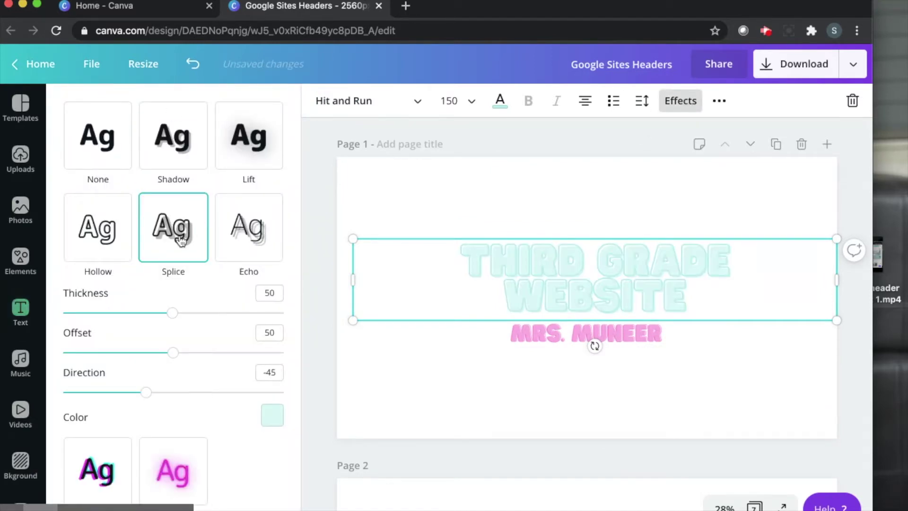
# Step: Set the title's Splice effect color to light turquoise from the default colors and its text color to black
pyautogui.click(277, 416)
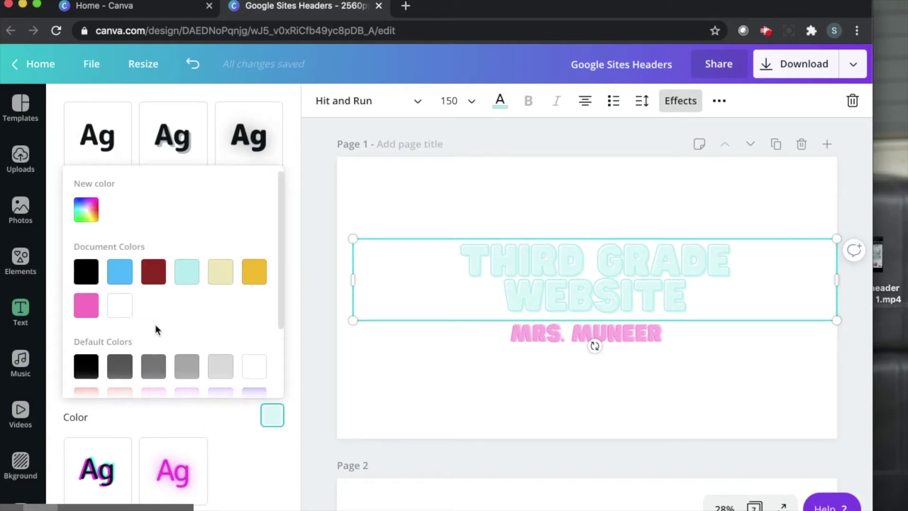
pyautogui.scroll(-1, 156, 327)
pyautogui.scroll(-1, 155, 327)
pyautogui.click(153, 338)
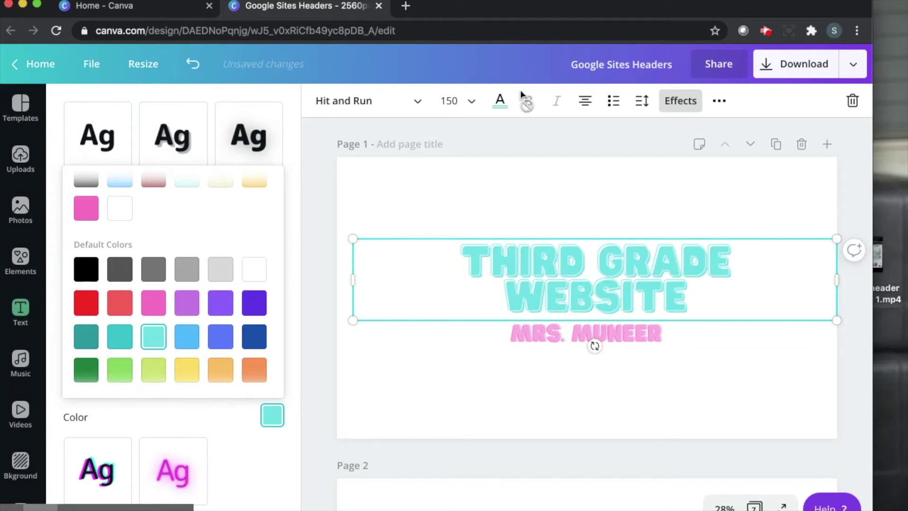
pyautogui.click(499, 111)
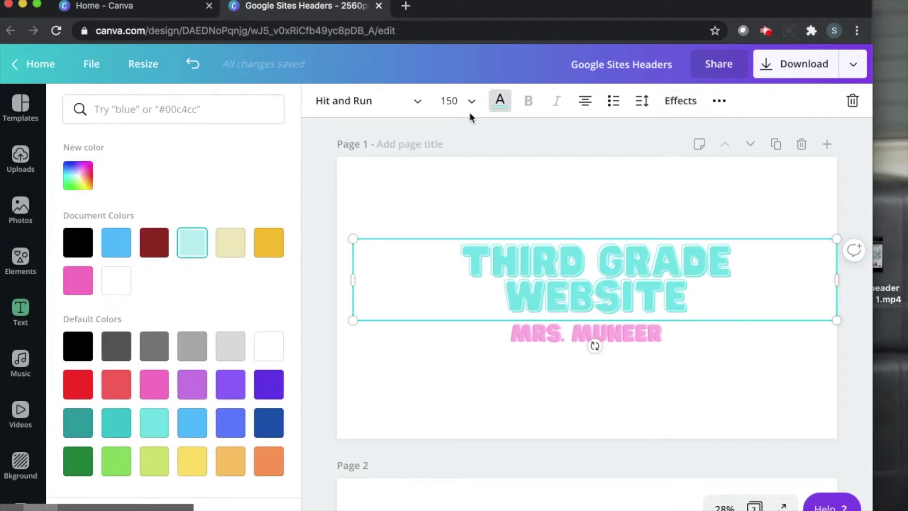
pyautogui.click(77, 249)
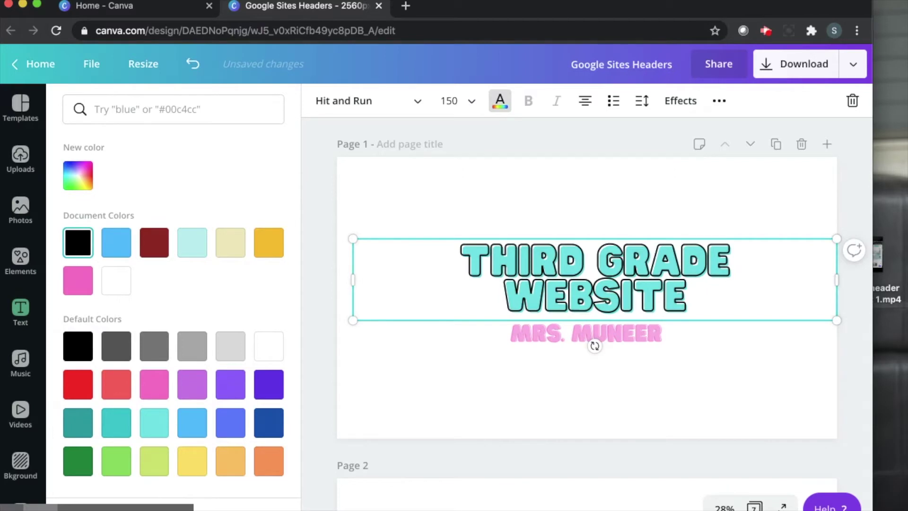
# Step: Set the title's Splice thickness to 46, and give the pink teacher's name line a matching black outline
pyautogui.click(681, 101)
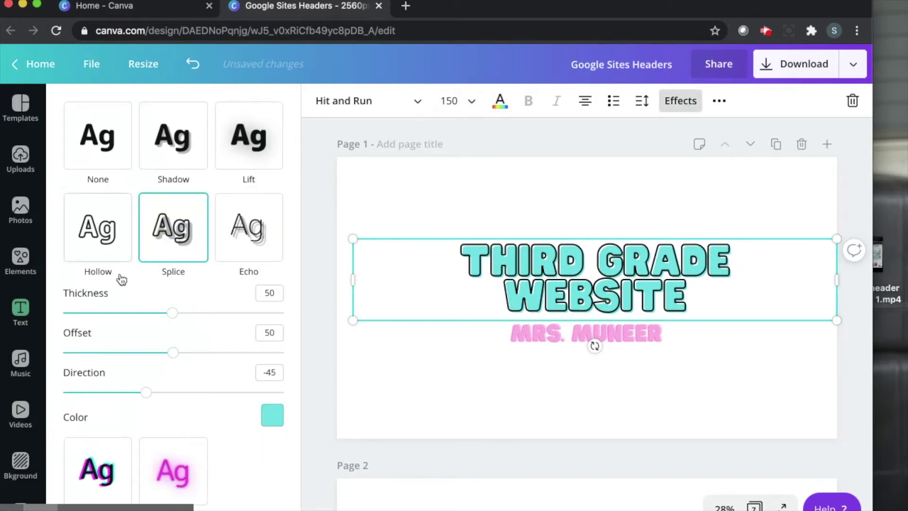
pyautogui.moveTo(147, 315)
pyautogui.mouseDown()
pyautogui.moveTo(75, 314)
pyautogui.moveTo(189, 320)
pyautogui.moveTo(138, 321)
pyautogui.moveTo(165, 321)
pyautogui.mouseUp()
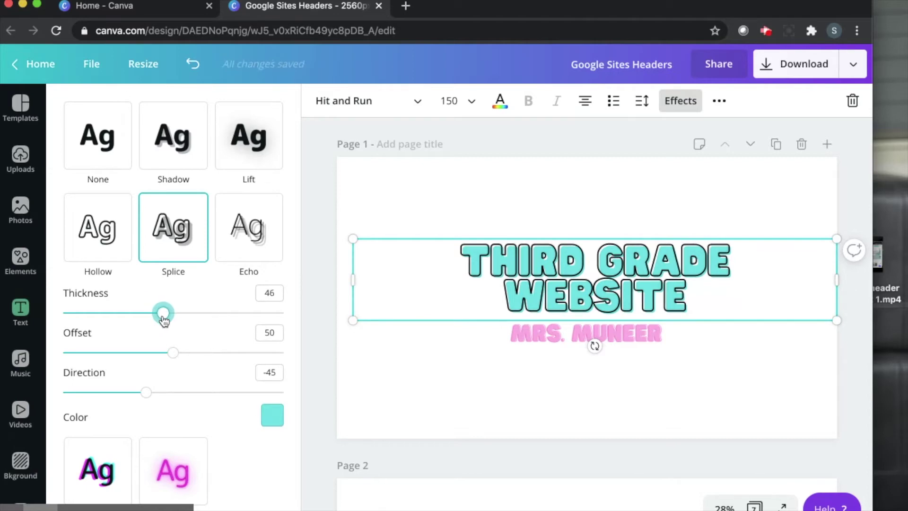
pyautogui.click(537, 331)
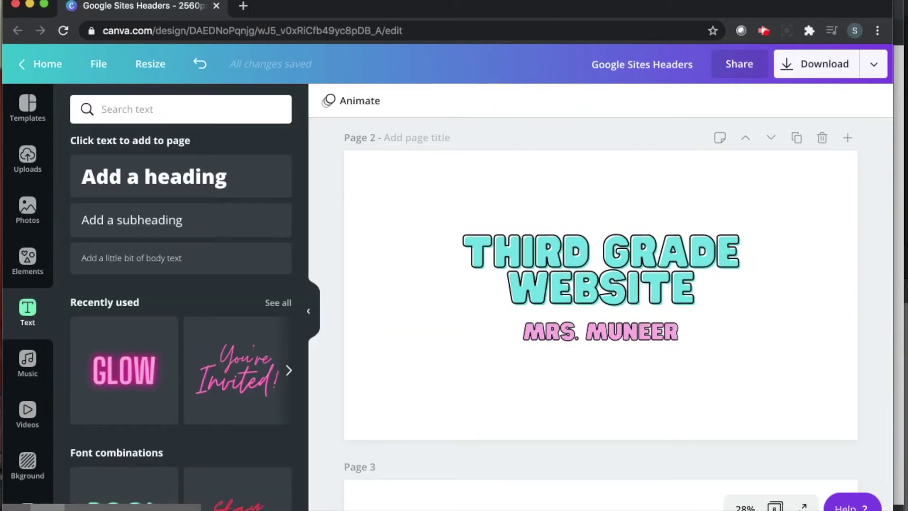
# Step: Search the elements for "school" and add the pink and yellow notebooks graphic to page 2
pyautogui.click(28, 259)
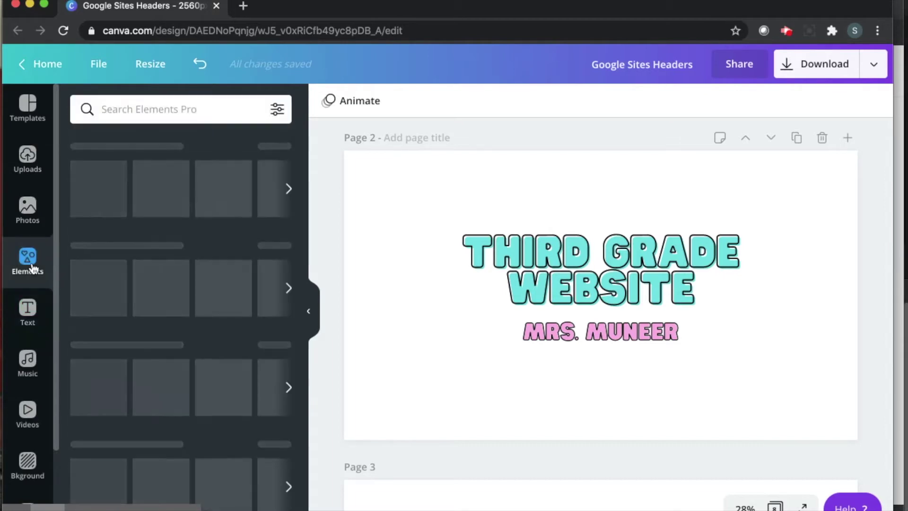
pyautogui.click(159, 109)
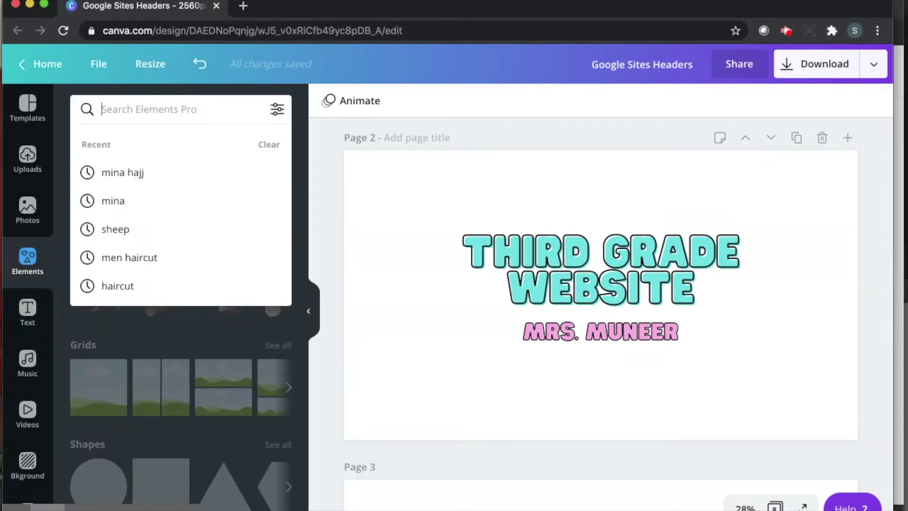
pyautogui.write('scho')
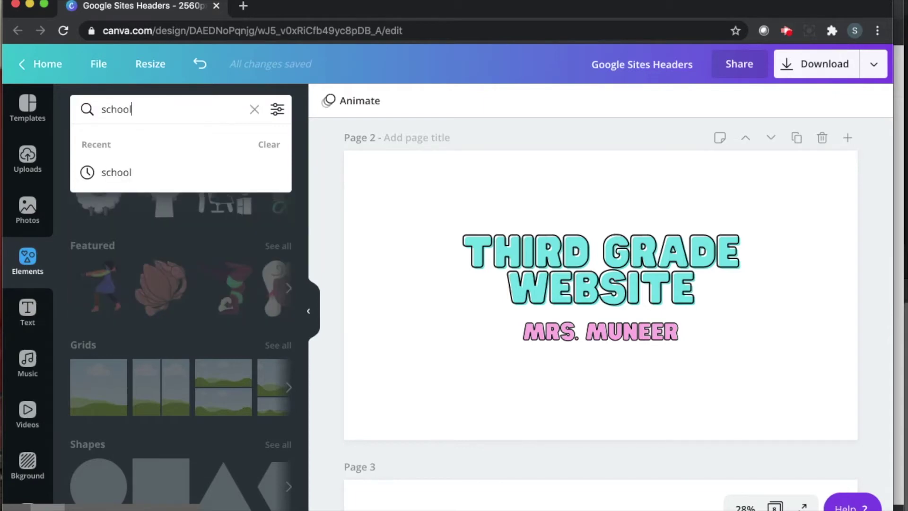
pyautogui.write('ol')
pyautogui.press('Return')
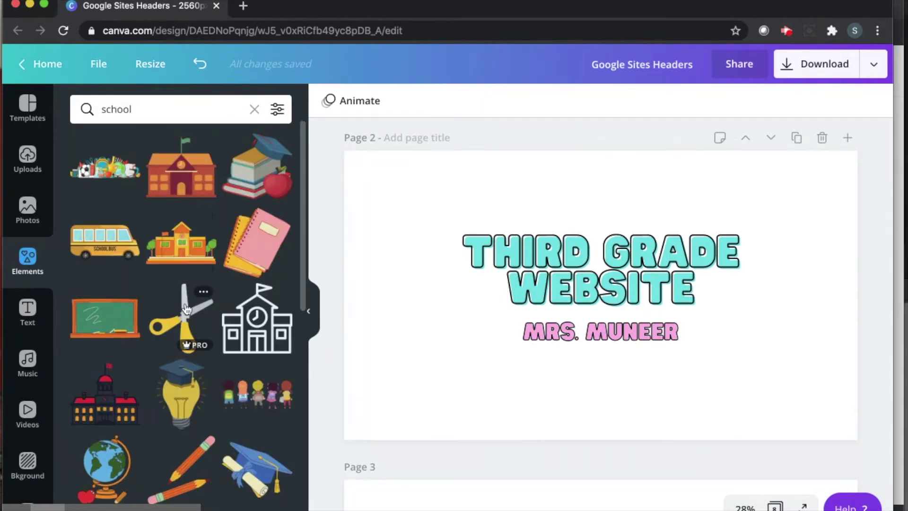
pyautogui.scroll(-5, 210, 254)
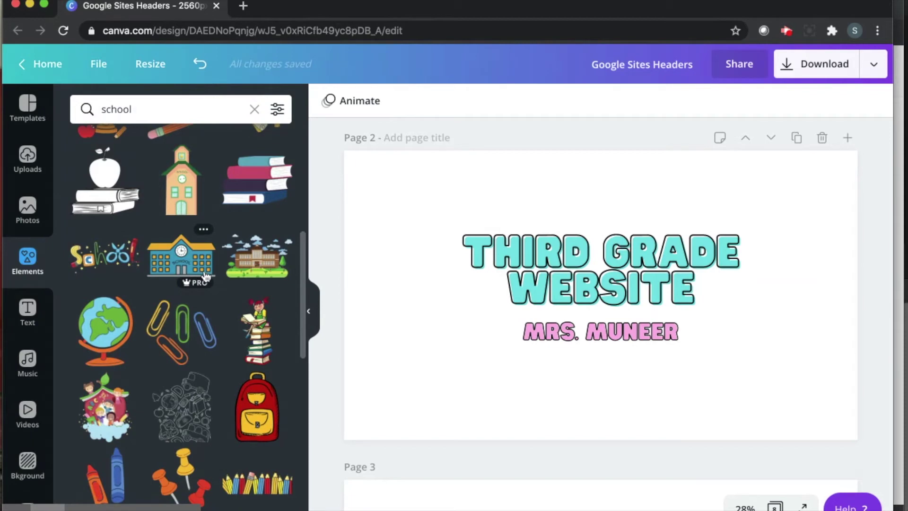
pyautogui.scroll(4, 197, 287)
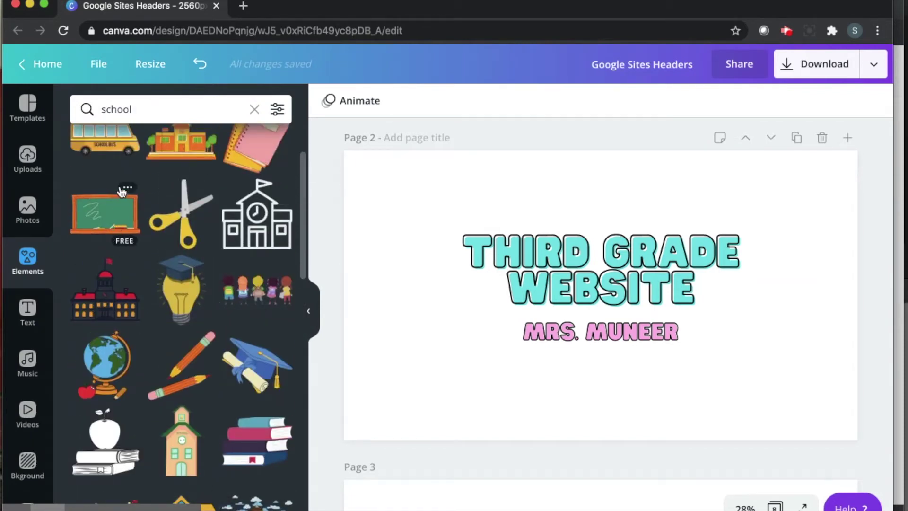
pyautogui.scroll(2, 120, 211)
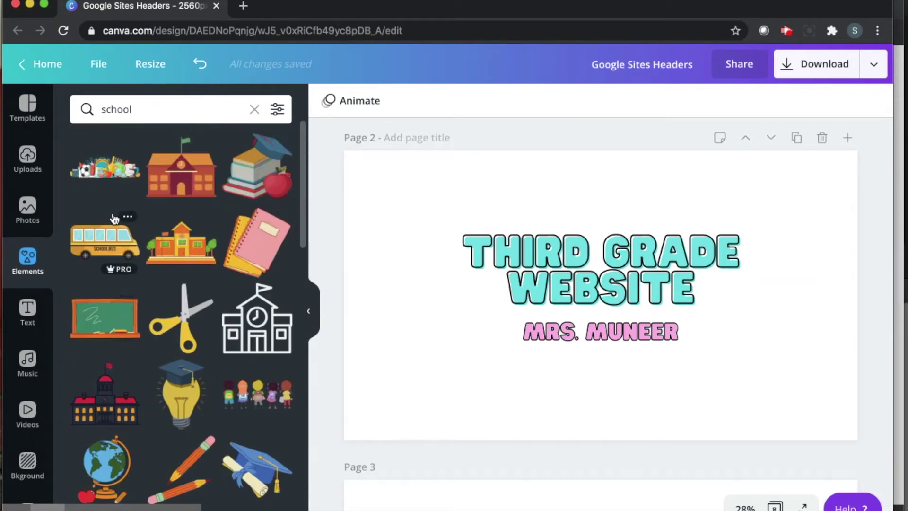
pyautogui.click(264, 240)
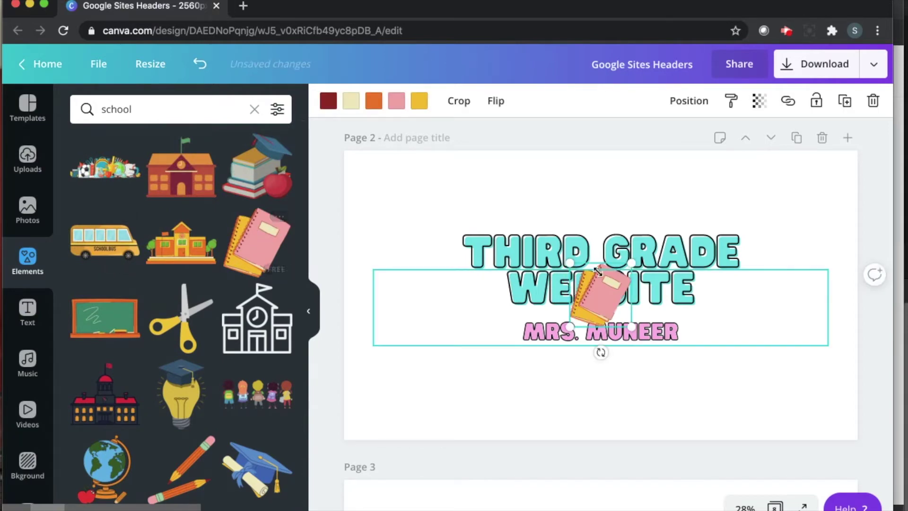
# Step: Move the notebooks graphic to the right of the title text on page 2
pyautogui.moveTo(710, 291); pyautogui.dragTo(773, 297)
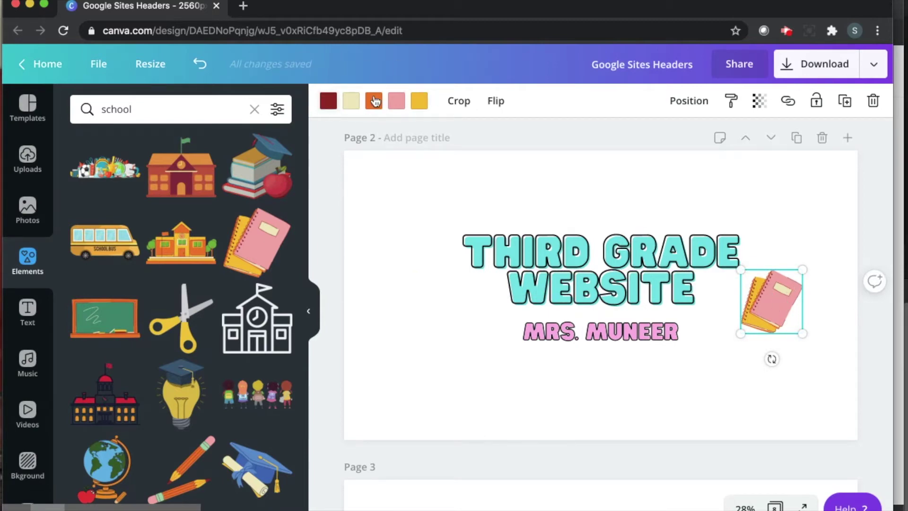
# Step: Try light blue from the document colors on the pink notebook cover, and restore the cover's pink
pyautogui.click(398, 101)
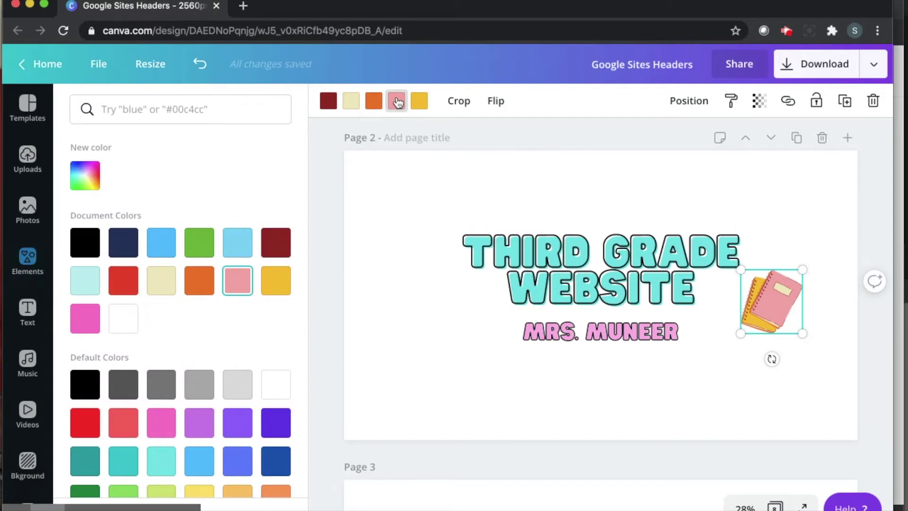
pyautogui.click(239, 251)
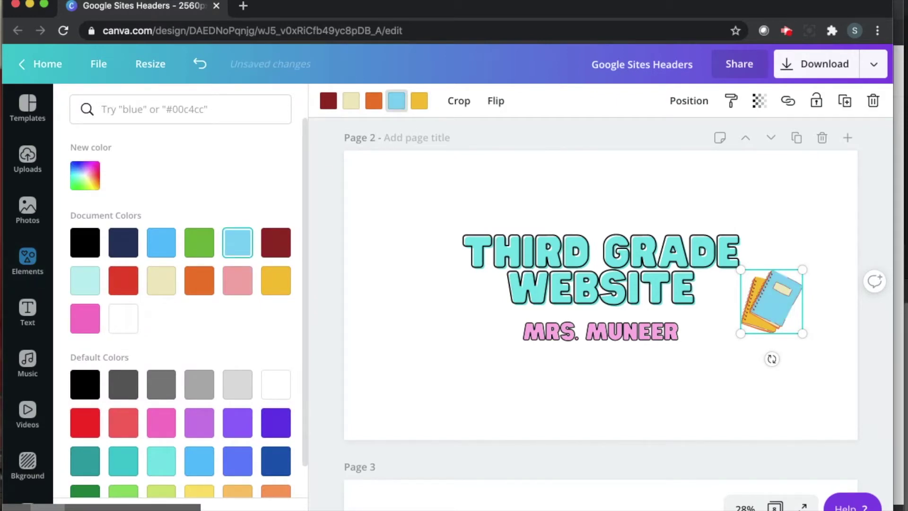
pyautogui.click(242, 280)
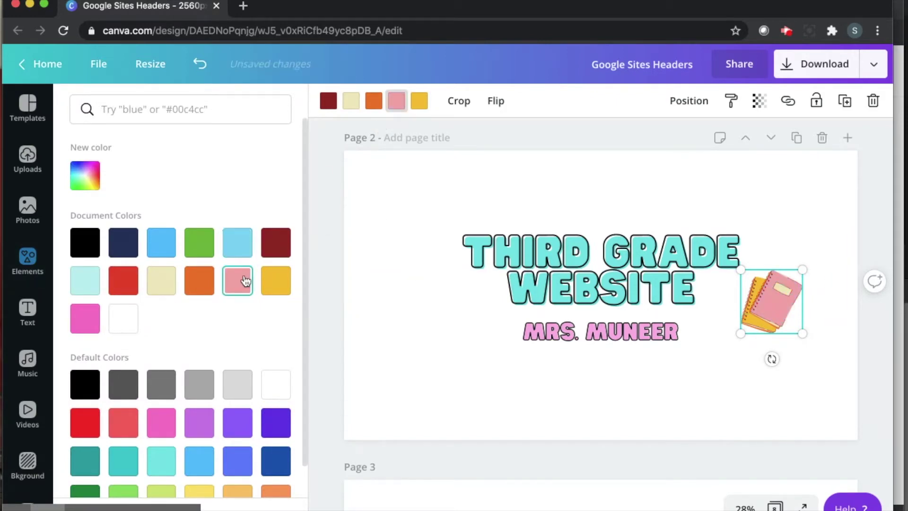
pyautogui.press('Escape')
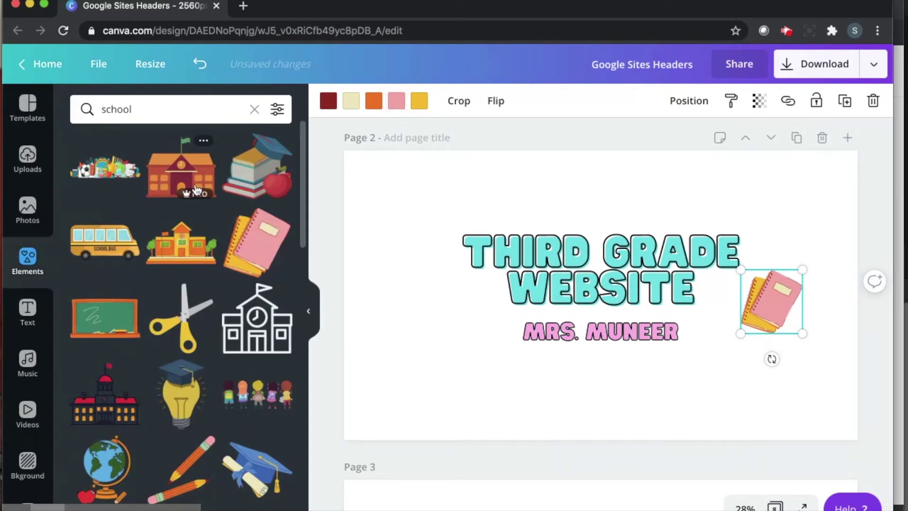
# Step: Add the globe with apple and pencil graphic from the school results and place it to the left of the teacher's name line
pyautogui.scroll(-3, 182, 302)
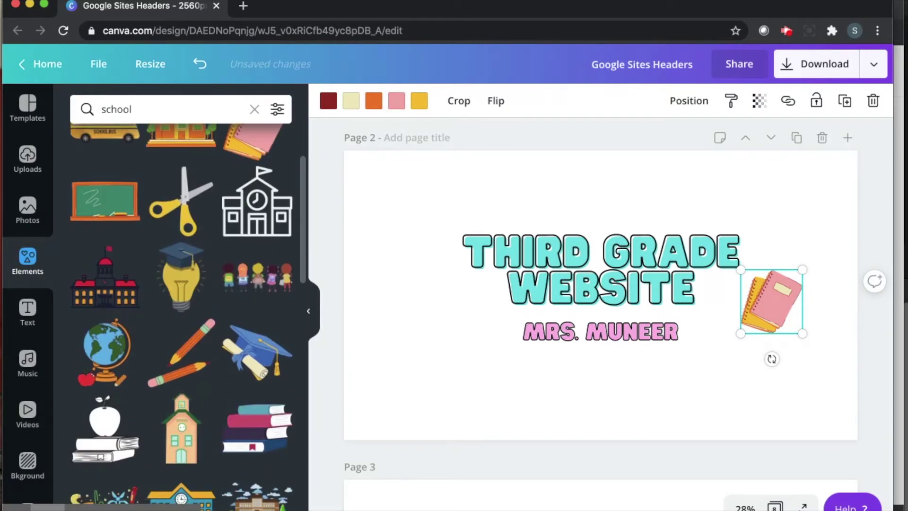
pyautogui.click(101, 344)
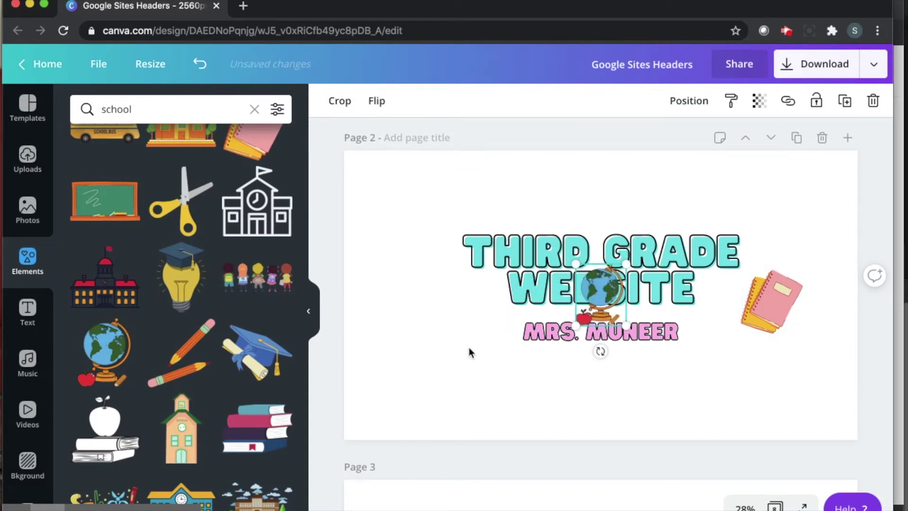
pyautogui.moveTo(602, 302); pyautogui.dragTo(458, 315)
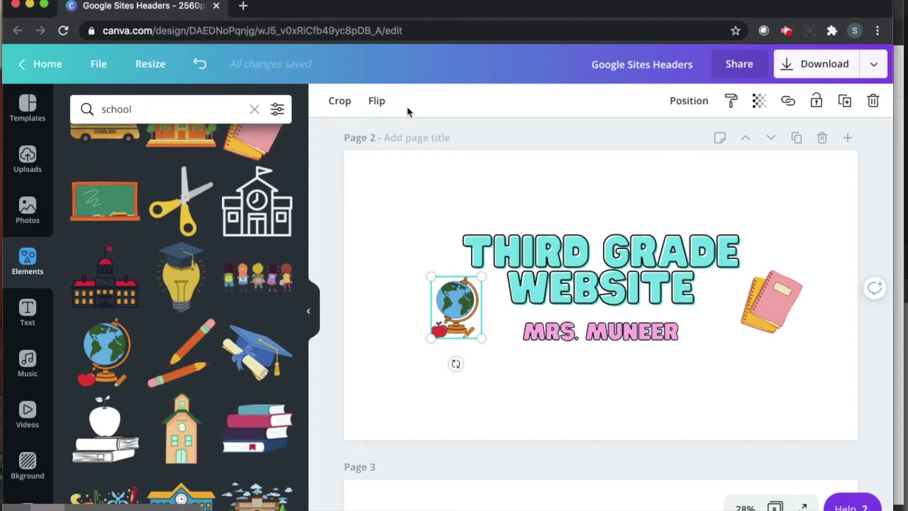
# Step: Enlarge the globe graphic slightly and shift it further left to balance the notebooks on the other side
pyautogui.click(775, 304)
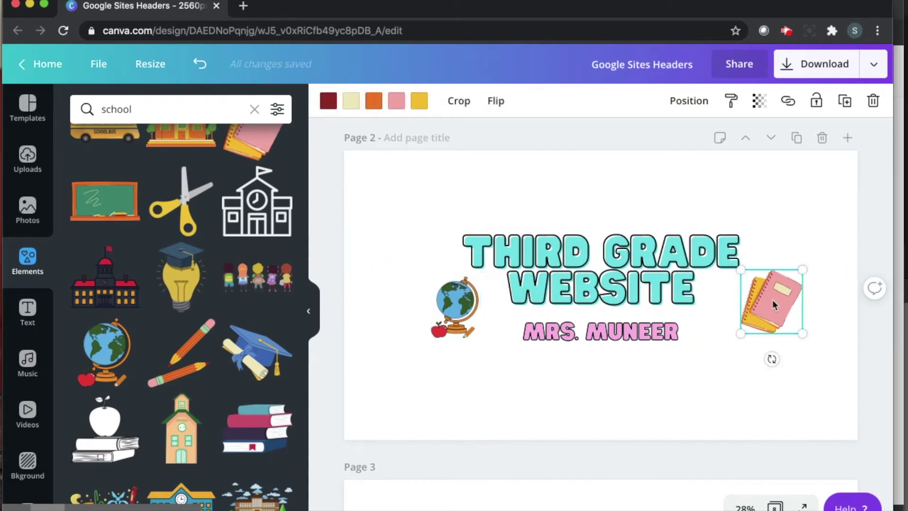
pyautogui.click(452, 298)
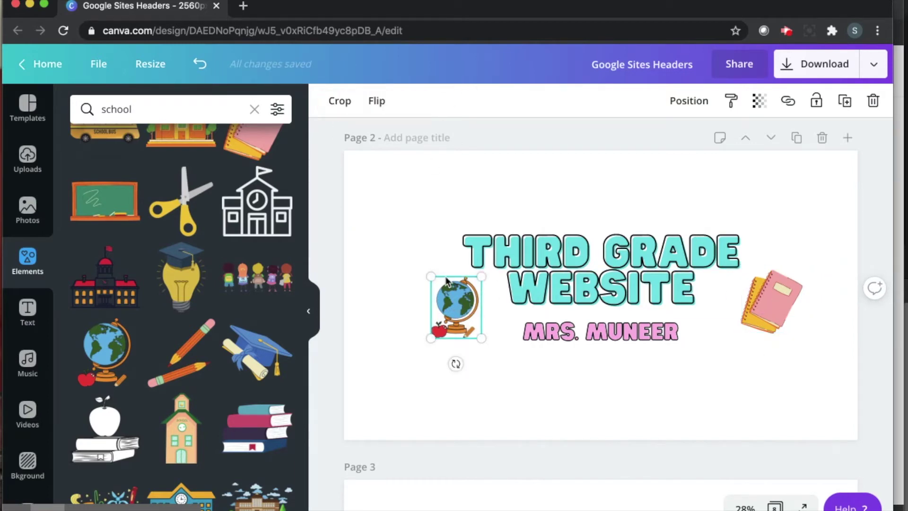
pyautogui.moveTo(428, 278); pyautogui.dragTo(424, 271)
pyautogui.click(480, 377)
pyautogui.click(455, 318)
pyautogui.moveTo(456, 318); pyautogui.dragTo(448, 318)
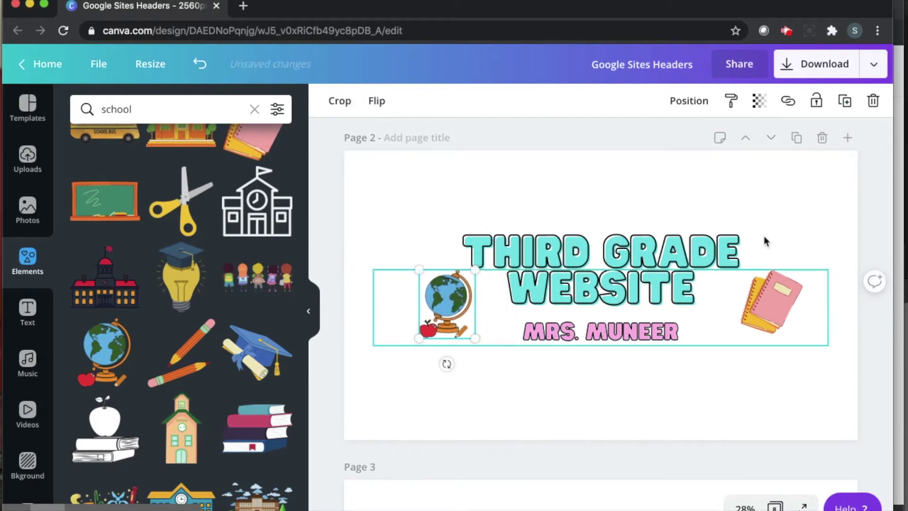
pyautogui.click(785, 301)
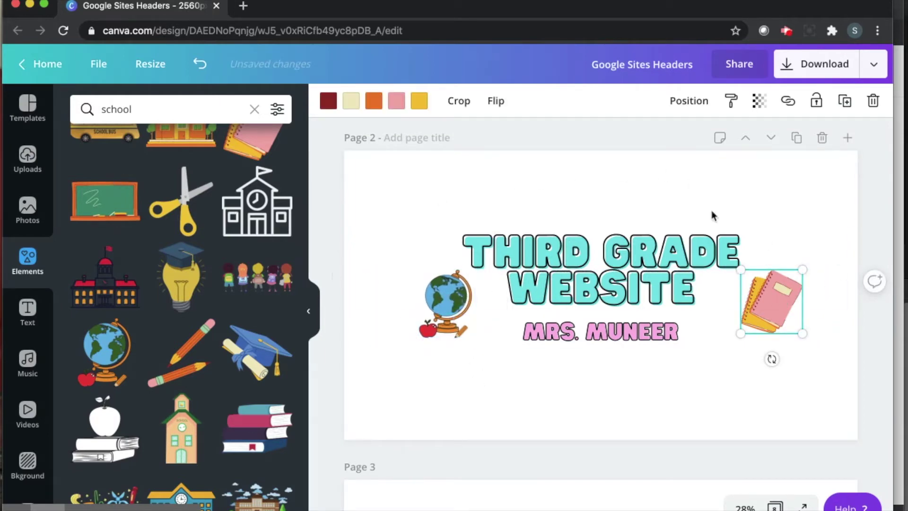
# Step: Search the elements for "rectangle", add the thin plain portrait outline to page 2, and turn it to landscape
pyautogui.click(124, 109)
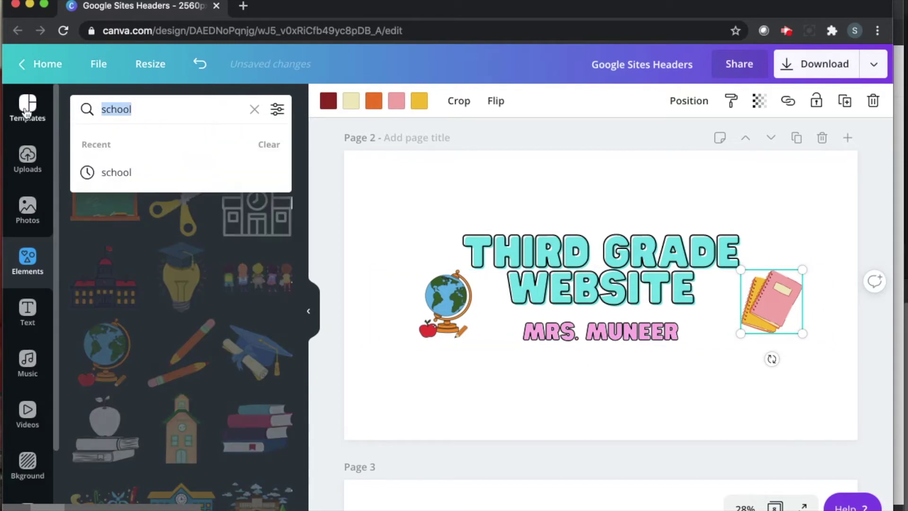
pyautogui.write('rectangl')
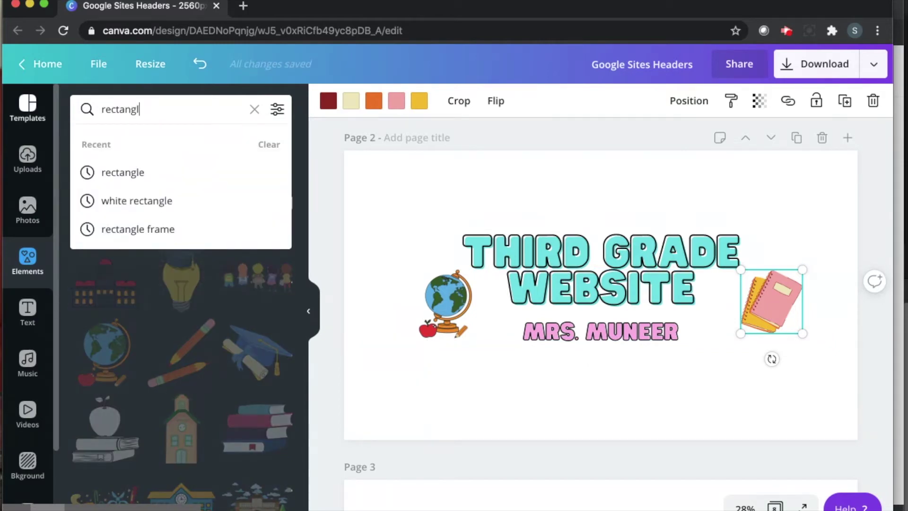
pyautogui.write('e')
pyautogui.press('Return')
pyautogui.scroll(-3, 168, 290)
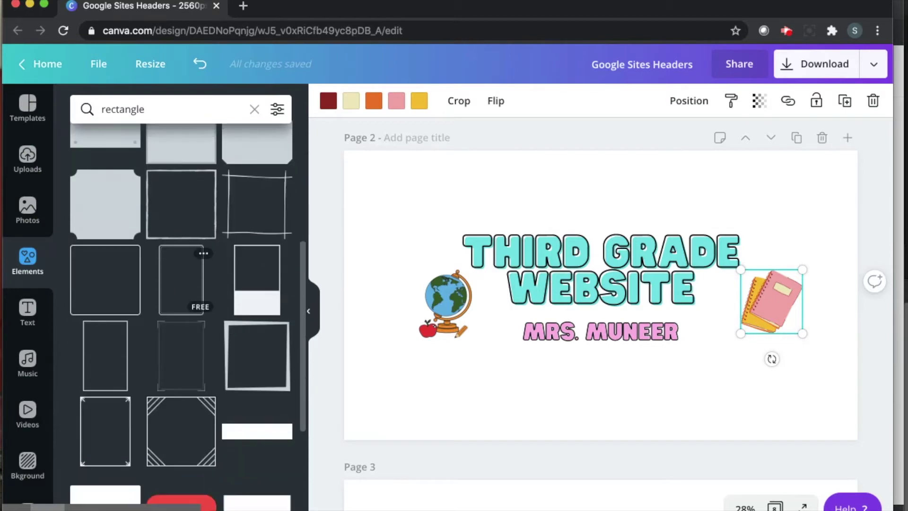
pyautogui.click(101, 361)
pyautogui.moveTo(601, 400); pyautogui.dragTo(312, 308)
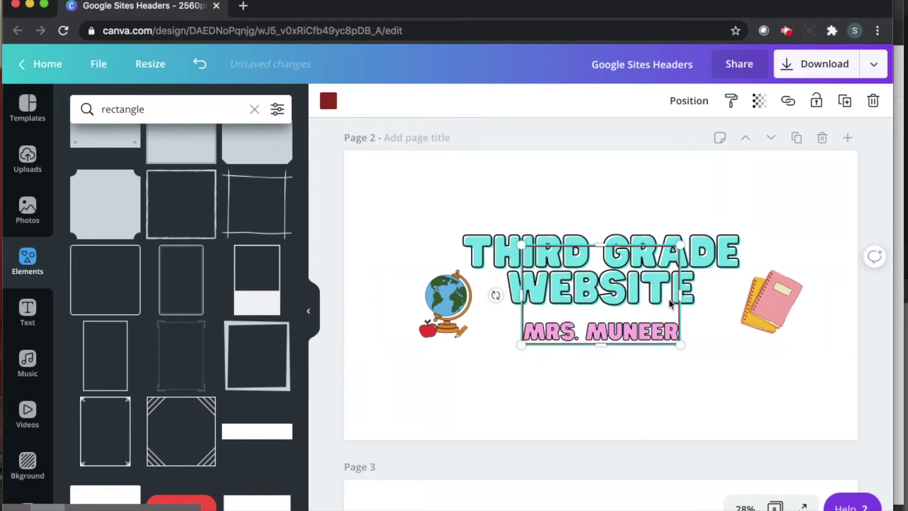
# Step: Stretch the rectangle outline in width and height so it frames the title, the teacher's name line, the globe and the notebooks
pyautogui.moveTo(675, 294); pyautogui.dragTo(842, 294)
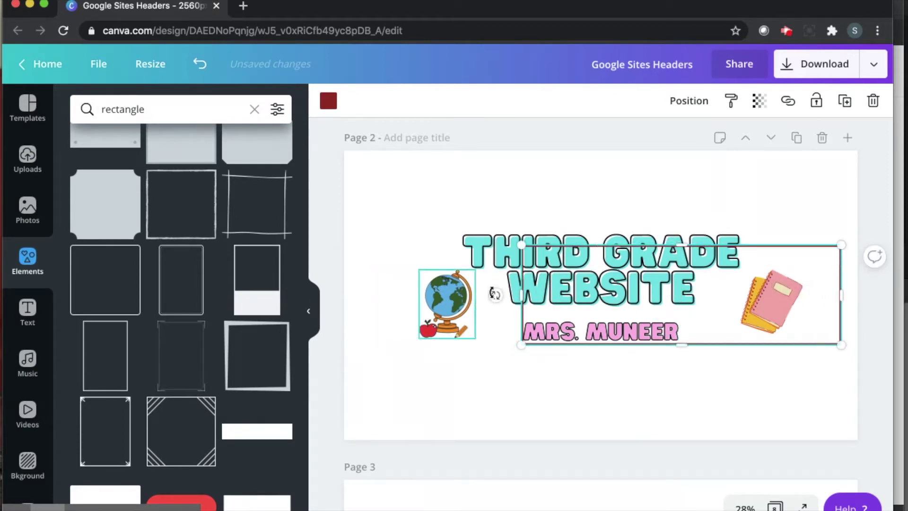
pyautogui.moveTo(523, 296); pyautogui.dragTo(359, 294)
pyautogui.moveTo(604, 344); pyautogui.dragTo(605, 353)
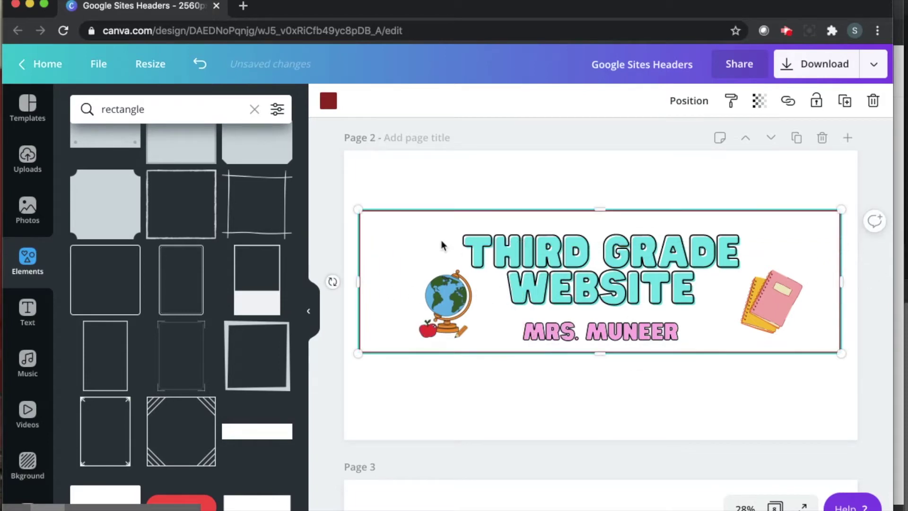
# Step: Recolor the rectangle frame black from the document colors and deselect it
pyautogui.click(331, 106)
pyautogui.click(89, 244)
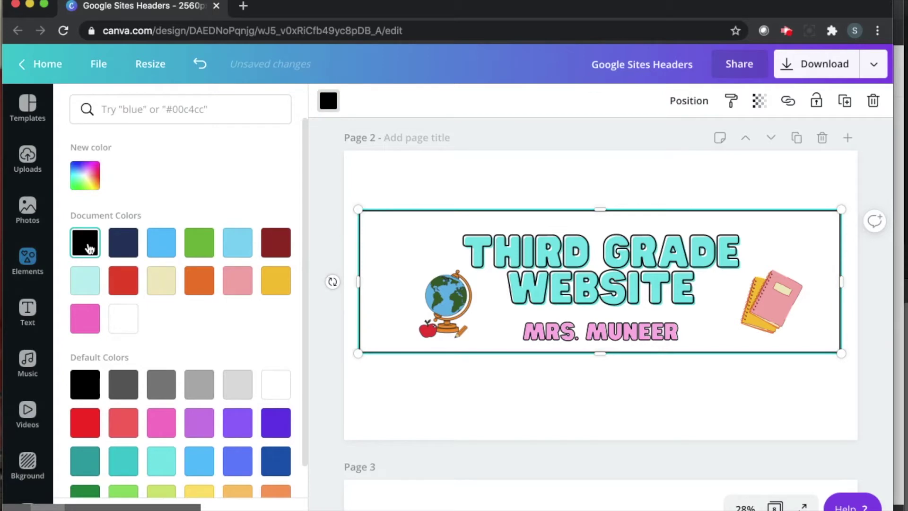
pyautogui.click(460, 415)
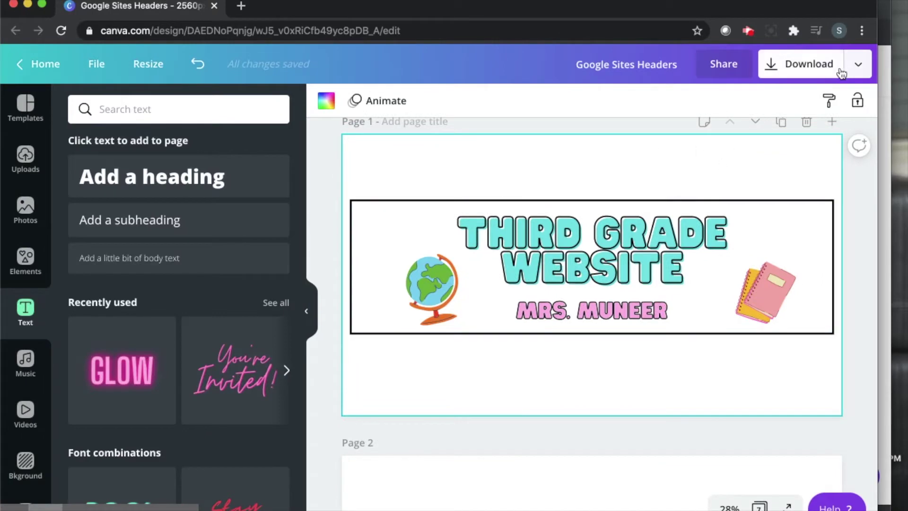
# Step: Download only page 1 of the design as a PNG at 1x size
pyautogui.click(859, 66)
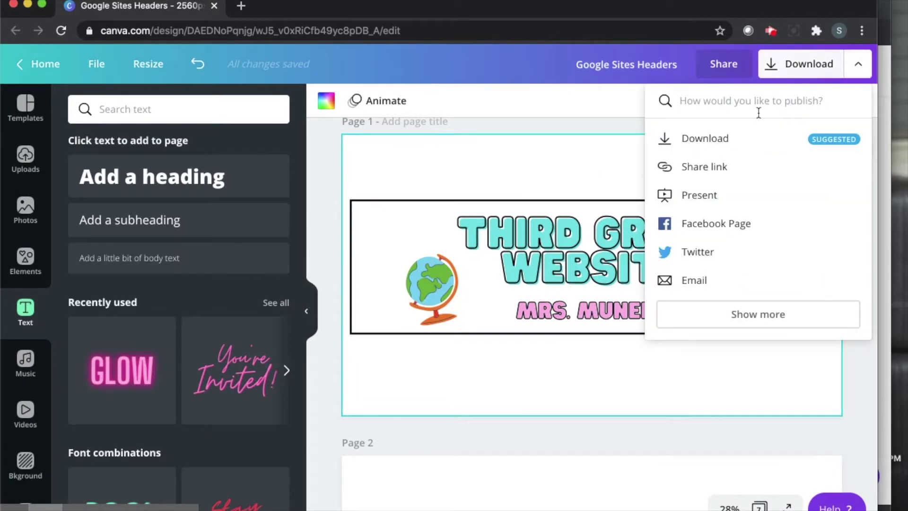
pyautogui.click(718, 137)
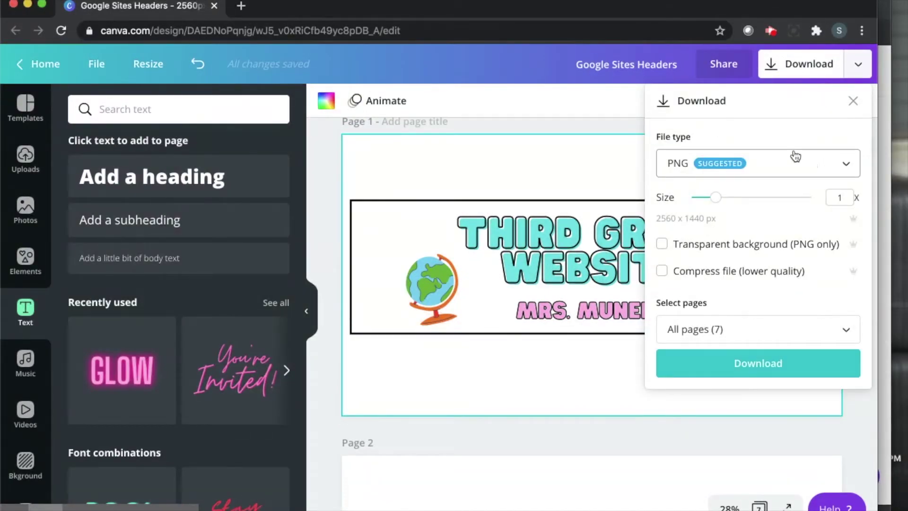
pyautogui.click(812, 166)
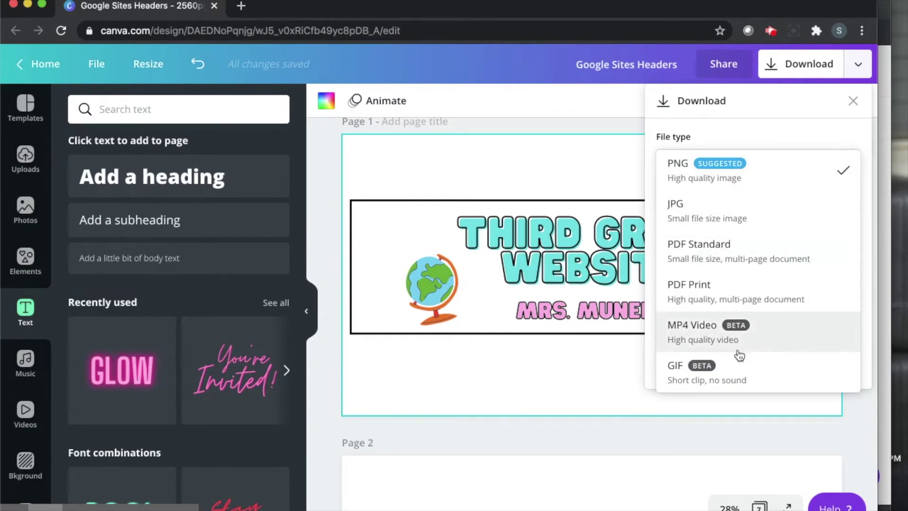
pyautogui.click(697, 179)
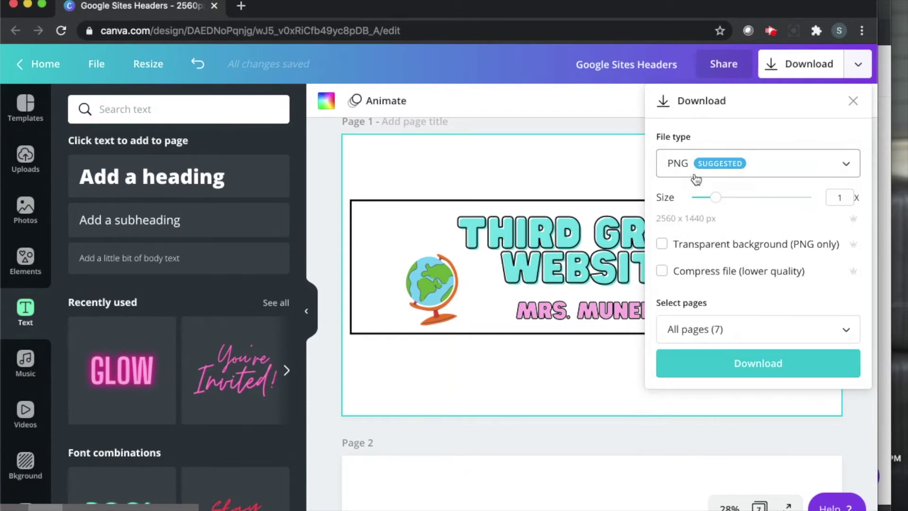
pyautogui.click(717, 328)
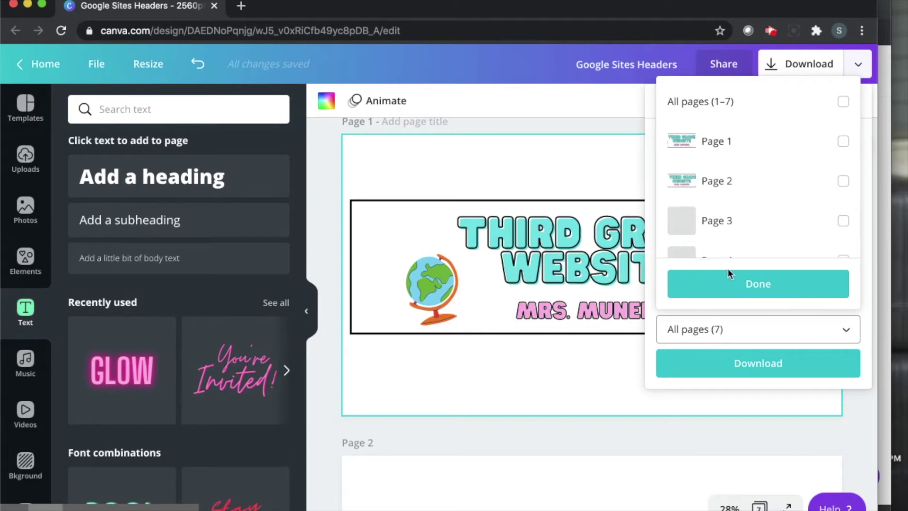
pyautogui.click(737, 152)
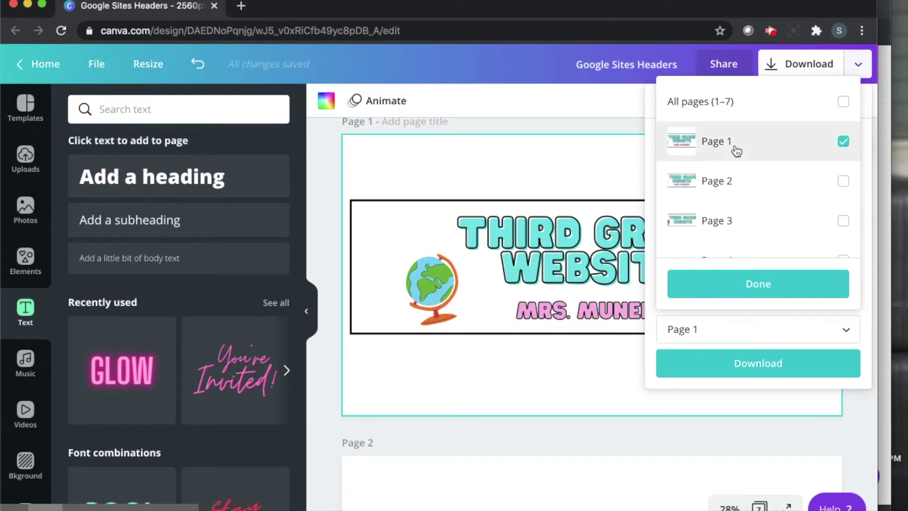
pyautogui.click(747, 288)
pyautogui.click(735, 362)
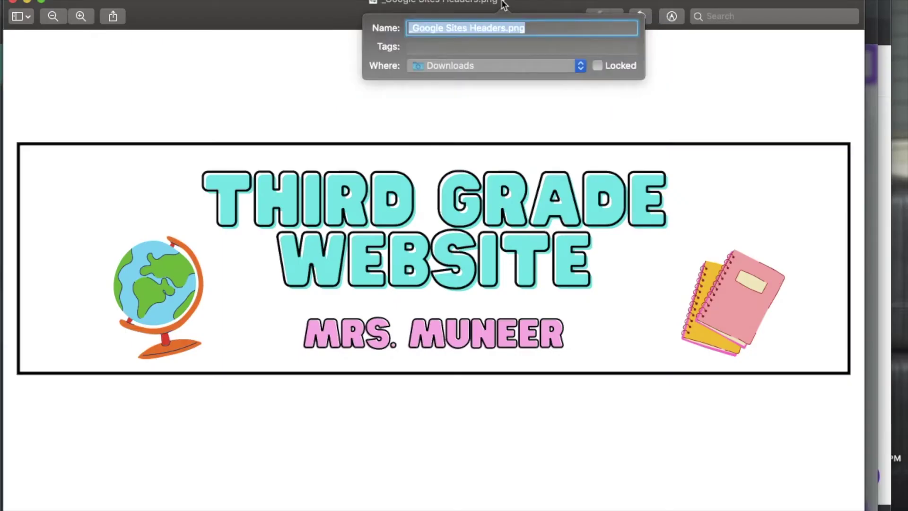
# Step: Rename the downloaded header image as "header" and move it to the iCloud Desktop
pyautogui.write('header')
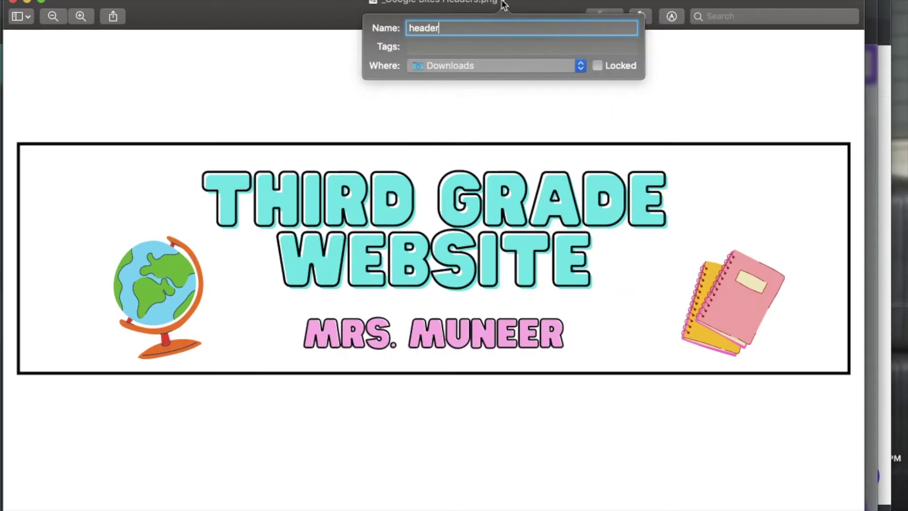
pyautogui.click(499, 61)
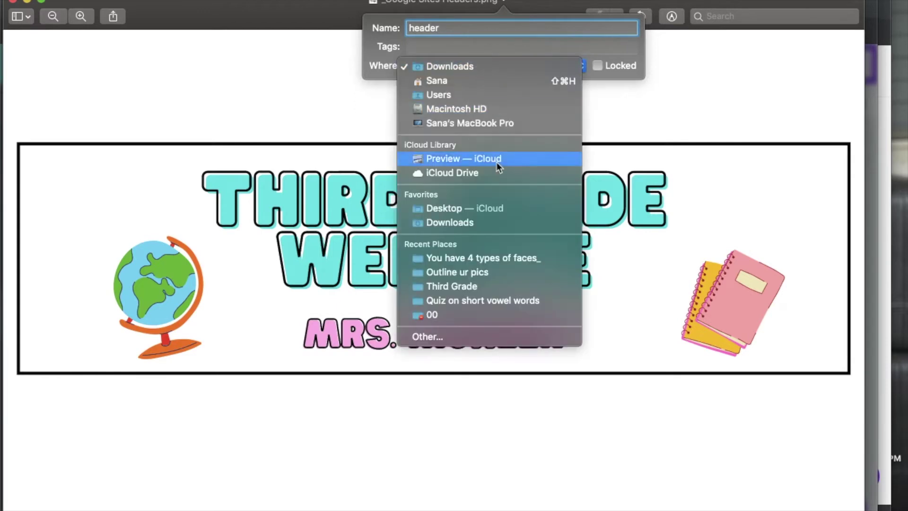
pyautogui.click(500, 201)
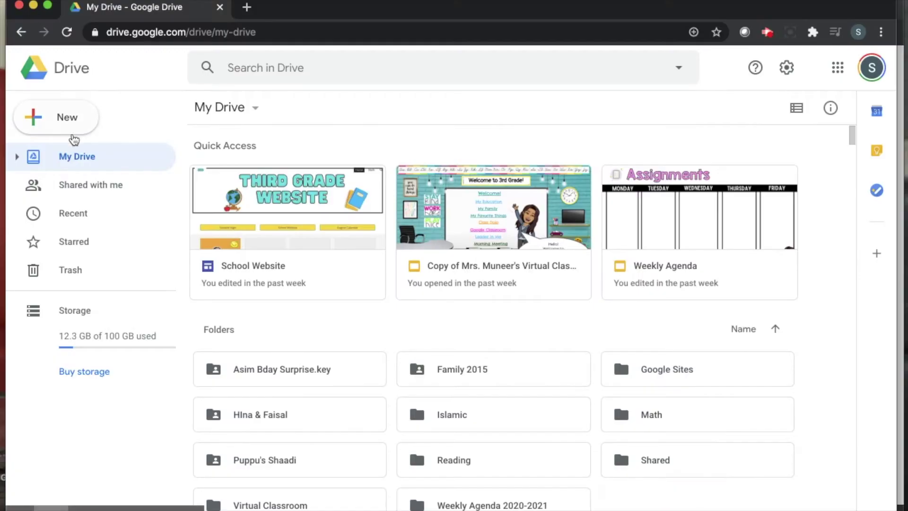
# Step: Create a new Google Site from Google Drive and open the image change options for its header
pyautogui.click(73, 125)
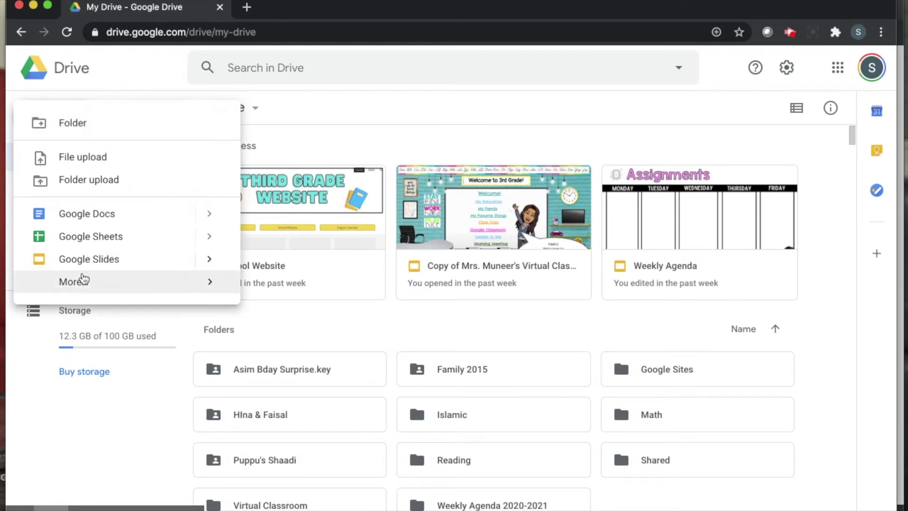
pyautogui.moveTo(82, 282)
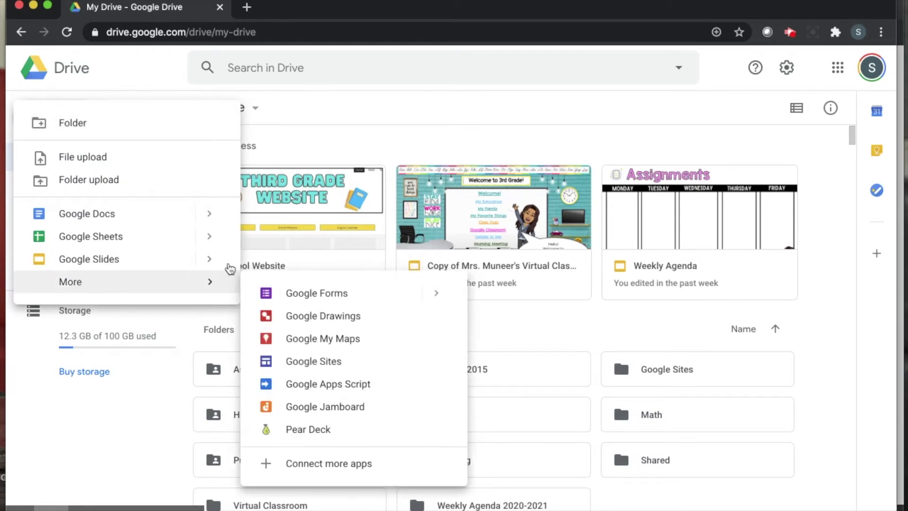
pyautogui.click(313, 362)
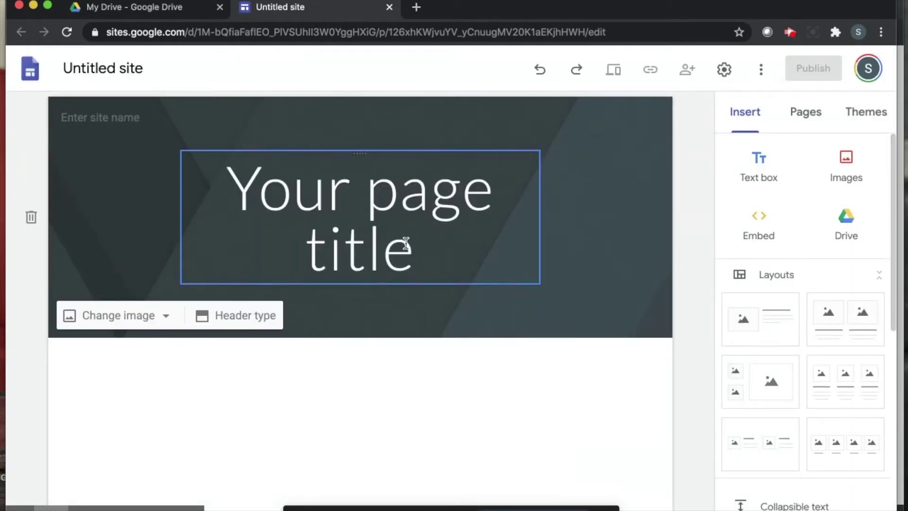
pyautogui.click(139, 323)
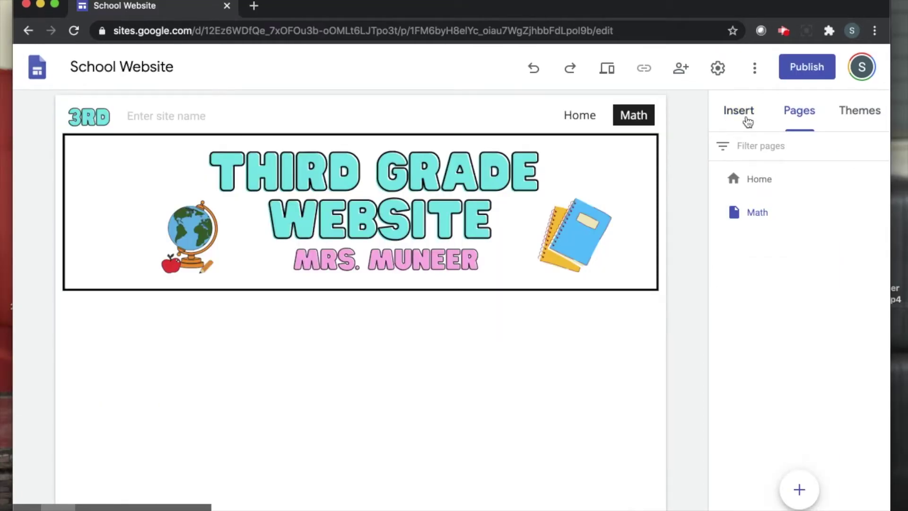
pyautogui.click(748, 122)
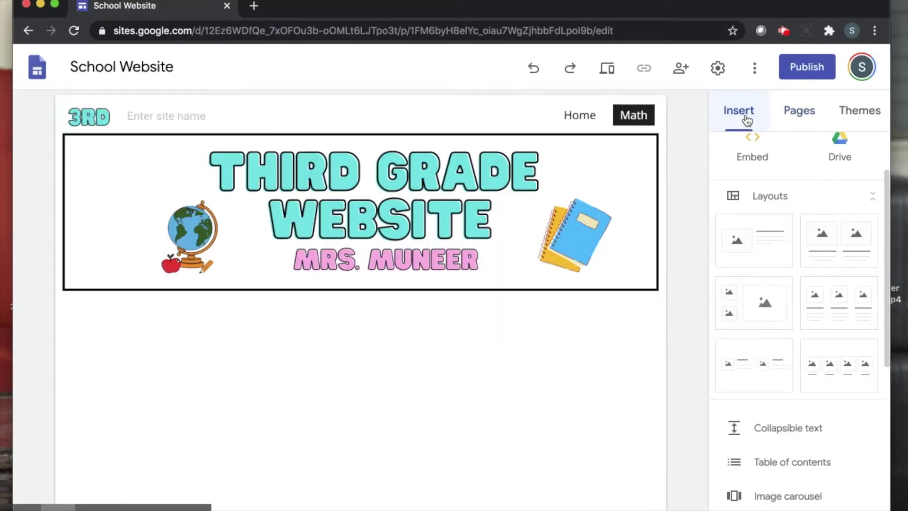
pyautogui.scroll(-3, 766, 427)
pyautogui.scroll(-3, 781, 331)
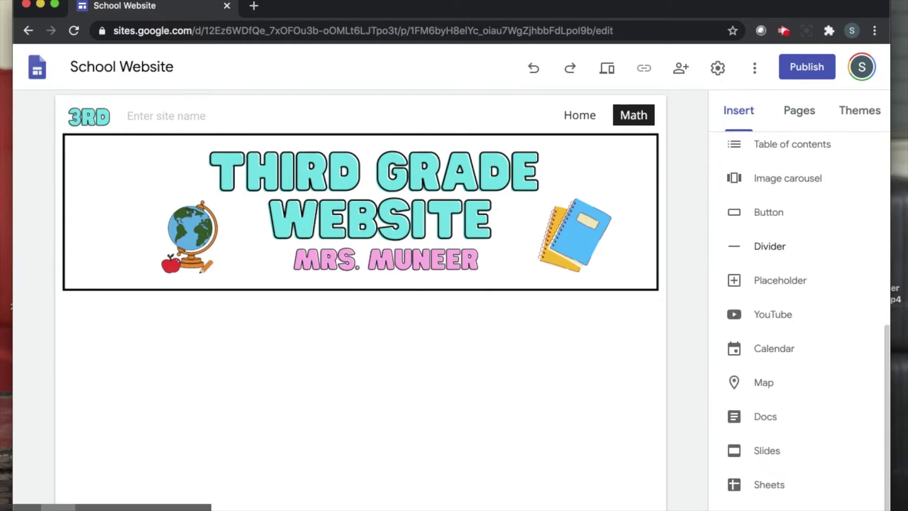
pyautogui.scroll(1, 779, 314)
pyautogui.click(763, 281)
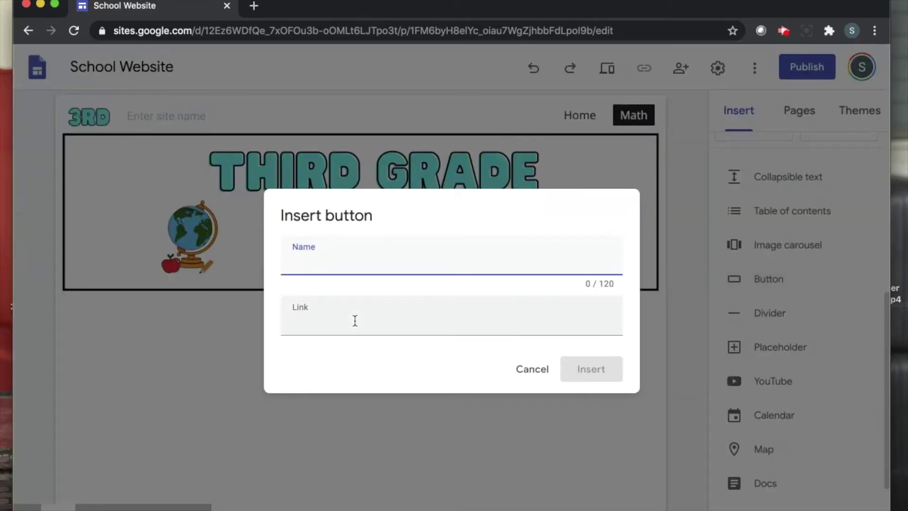
pyautogui.write('Student login')
pyautogui.click(399, 318)
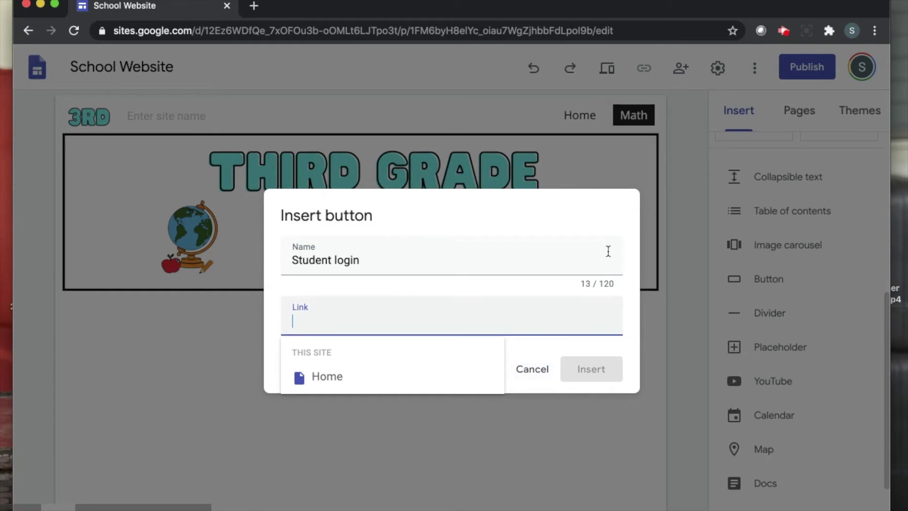
pyautogui.write('https://portal.austinisd.org/idp/AuthnEngine#/authn')
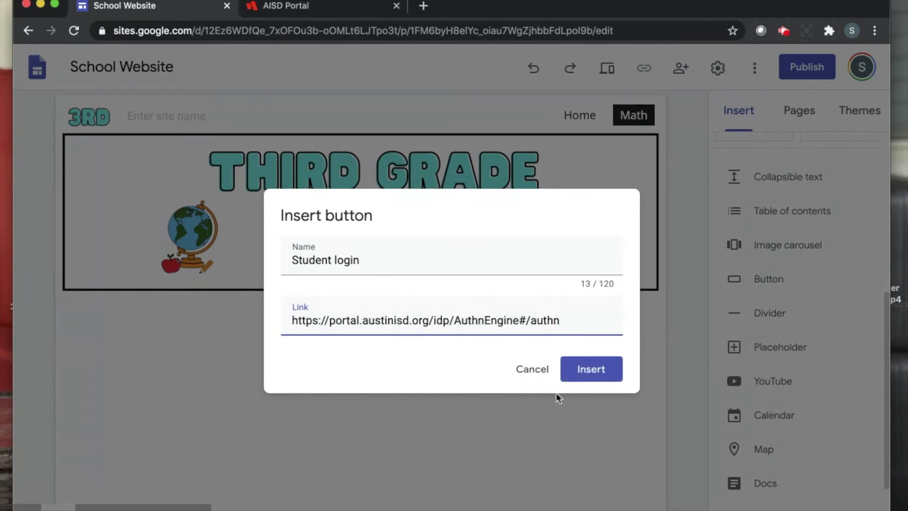
pyautogui.click(576, 374)
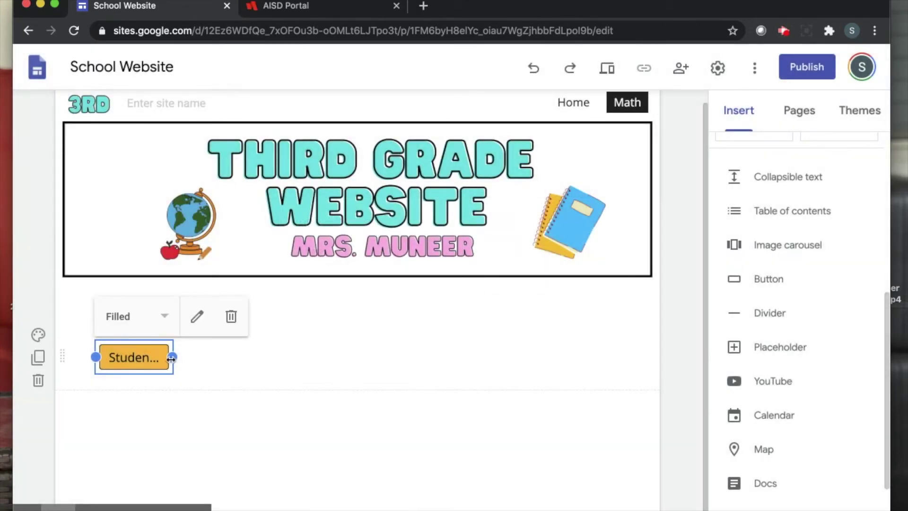
# Step: Widen the "Student login" button so that its full label fits
pyautogui.moveTo(172, 358); pyautogui.dragTo(258, 357)
pyautogui.click(267, 430)
pyautogui.click(226, 347)
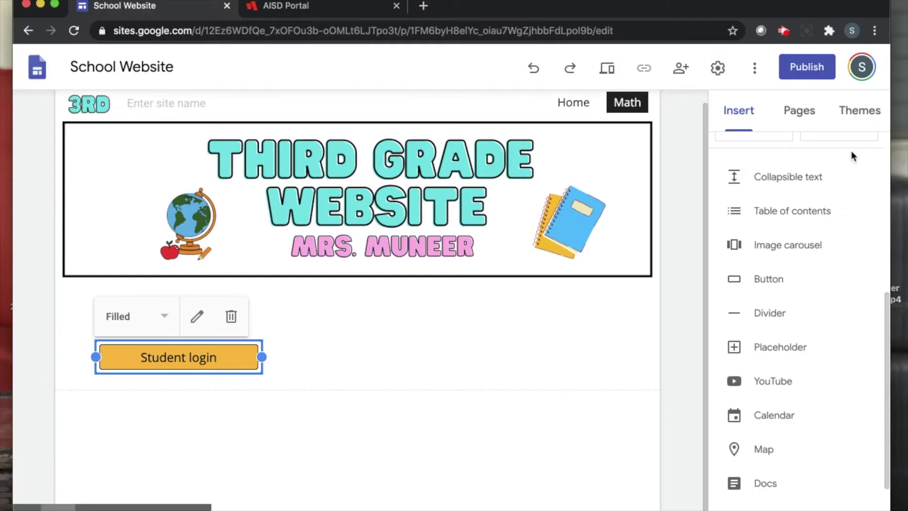
# Step: Change the Impression theme's color to yellow
pyautogui.click(861, 114)
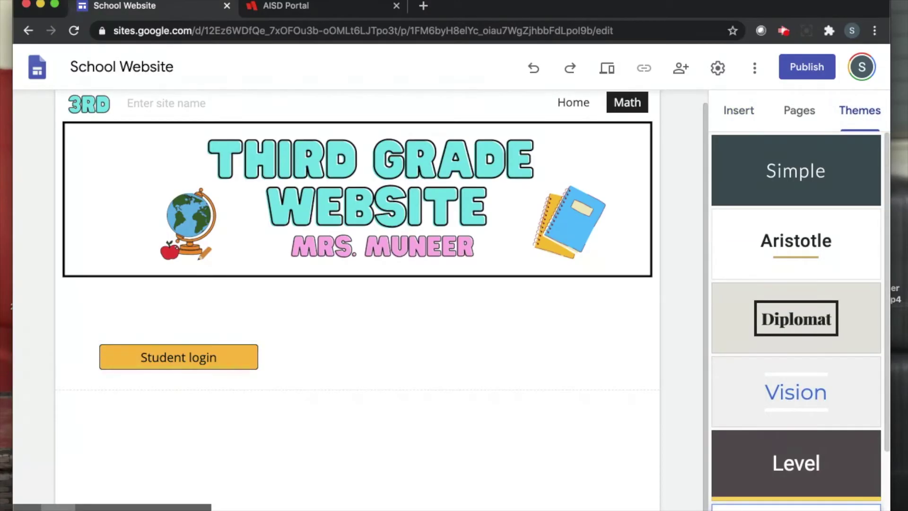
pyautogui.scroll(-2, 795, 315)
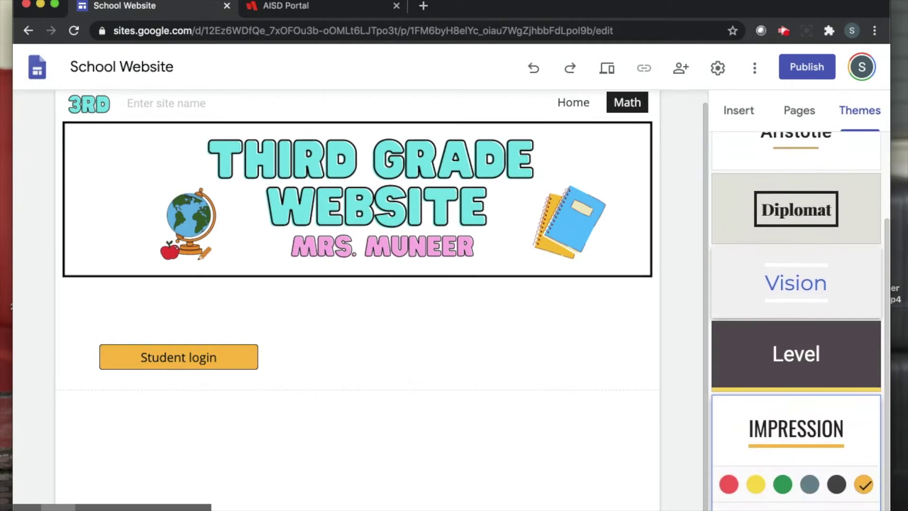
pyautogui.scroll(-2, 795, 378)
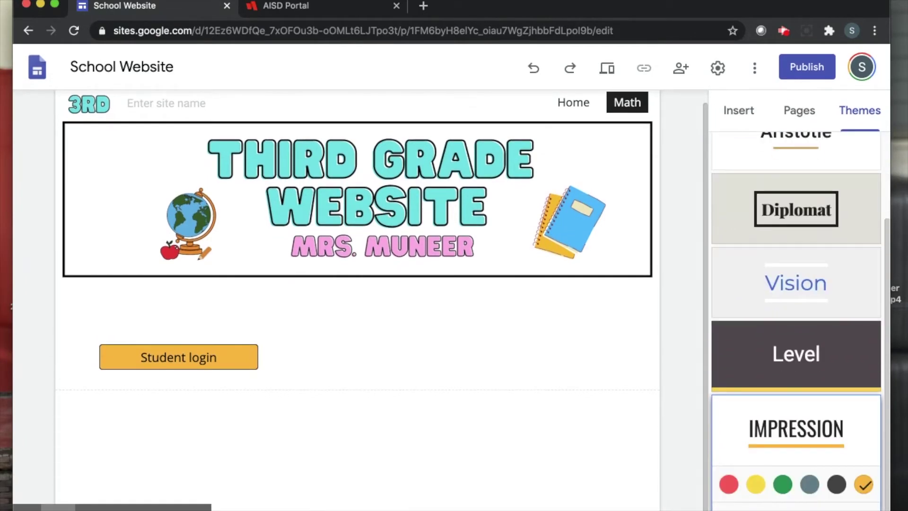
pyautogui.click(864, 484)
pyautogui.click(781, 465)
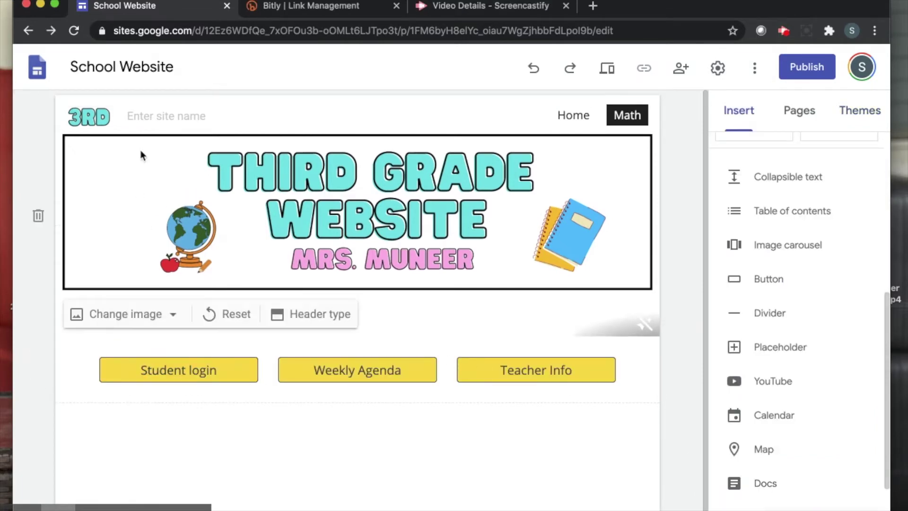
# Step: Replace the site logo with 2.png from the Third Grade folder and close the brand image settings
pyautogui.moveTo(103, 155)
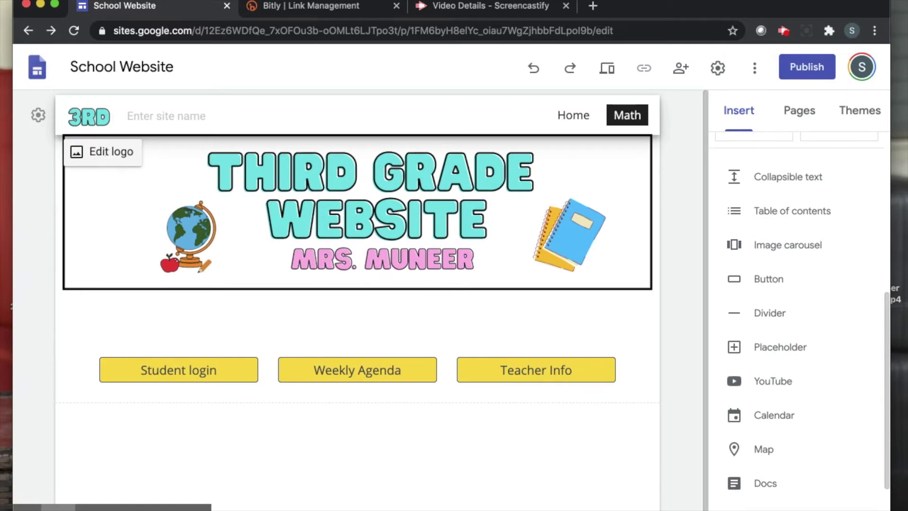
pyautogui.click(107, 153)
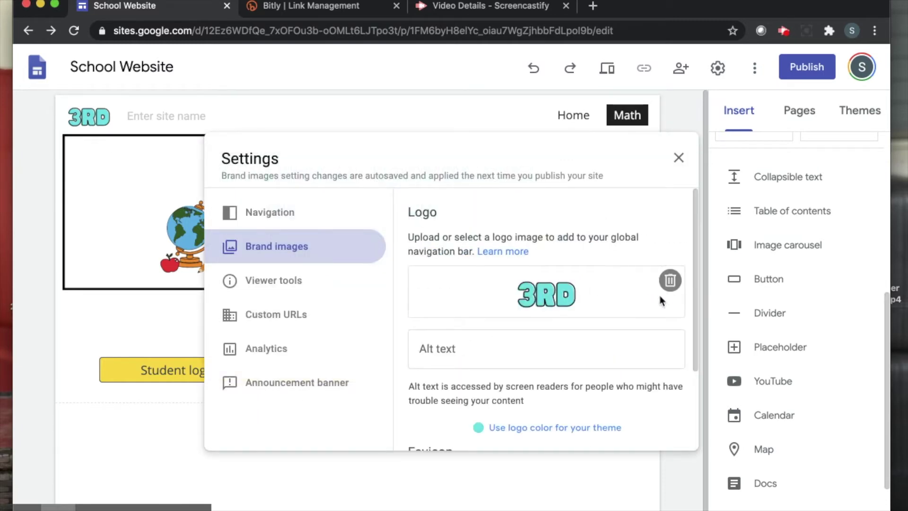
pyautogui.click(670, 281)
pyautogui.click(461, 285)
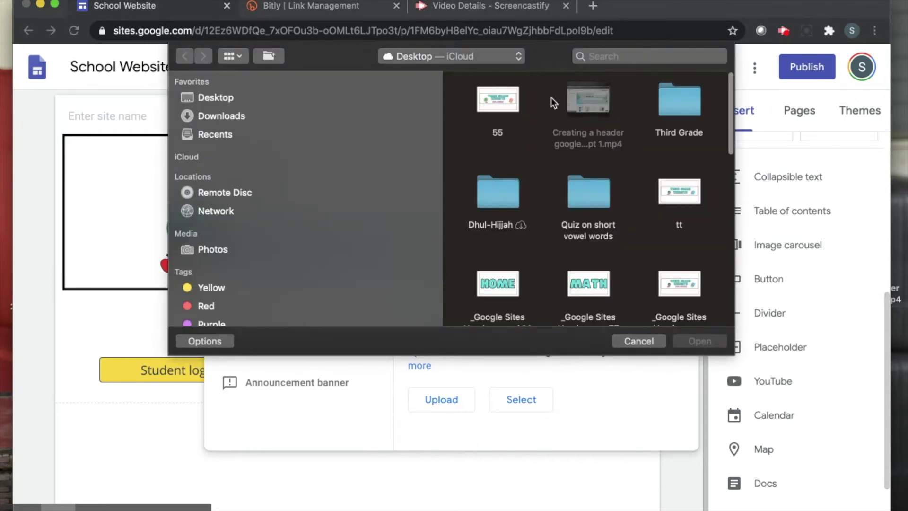
pyautogui.click(676, 111)
pyautogui.doubleClick(676, 112)
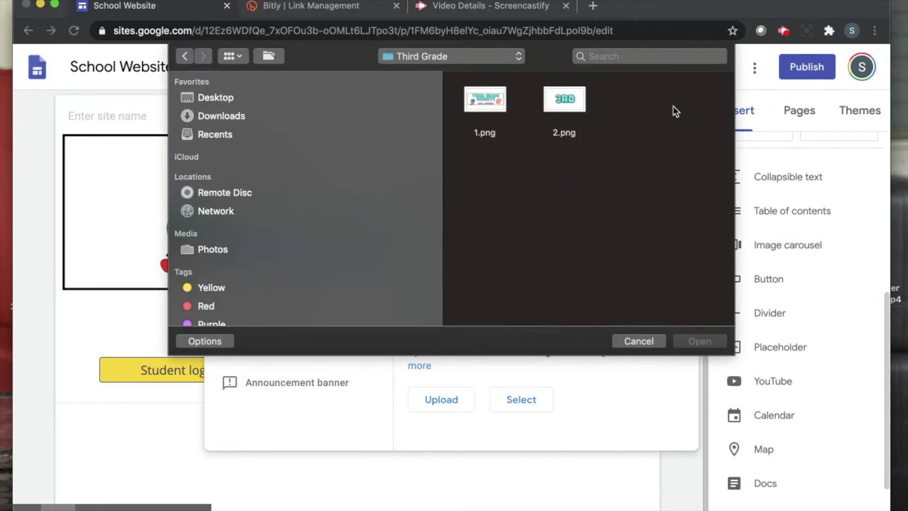
pyautogui.click(565, 103)
pyautogui.click(693, 341)
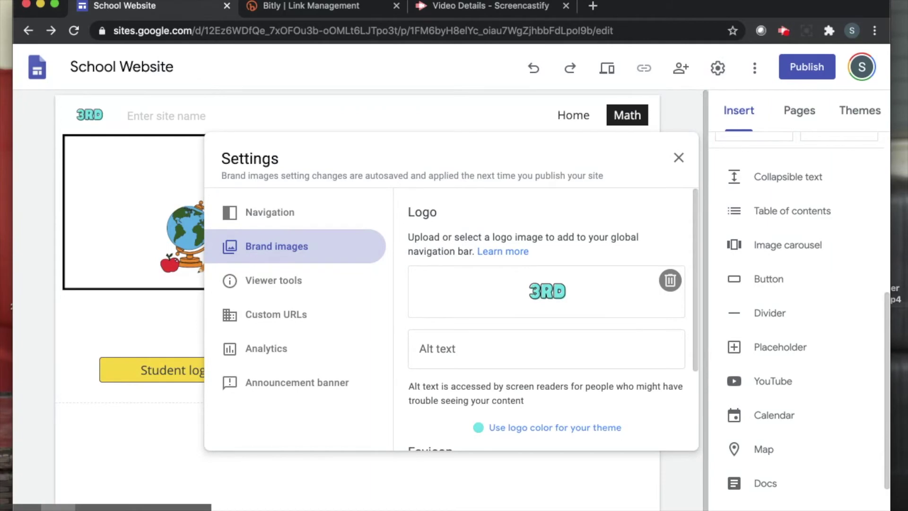
pyautogui.click(678, 158)
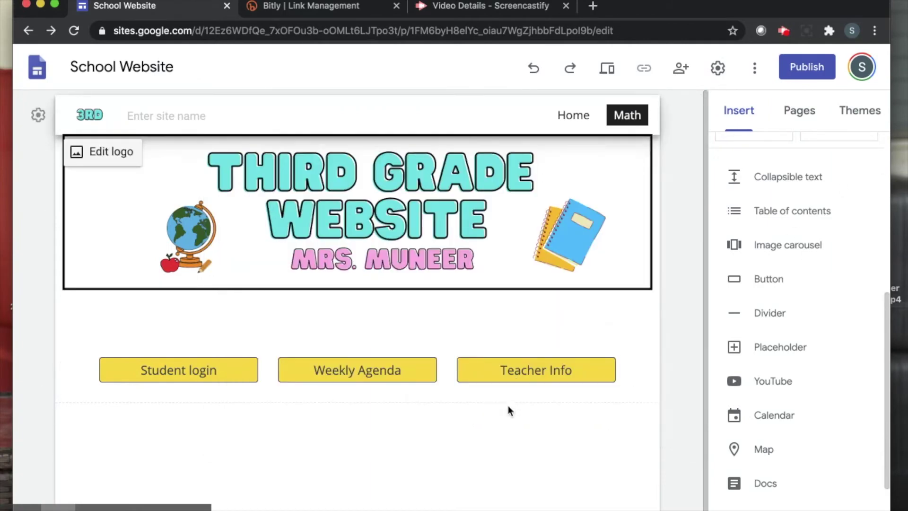
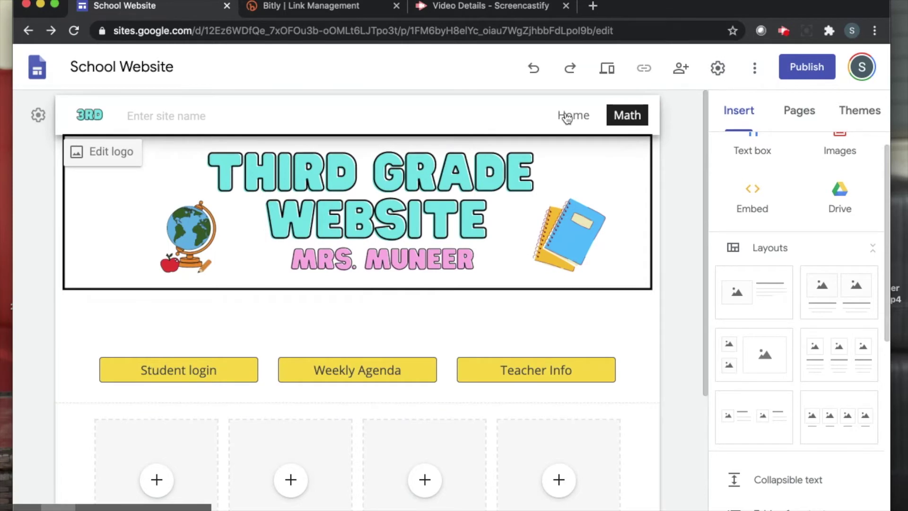
# Step: Upload the first teacher screenshot from the "Outline ur pics" folder into the first image placeholder on the Home page
pyautogui.moveTo(464, 271)
pyautogui.scroll(-4, 464, 270)
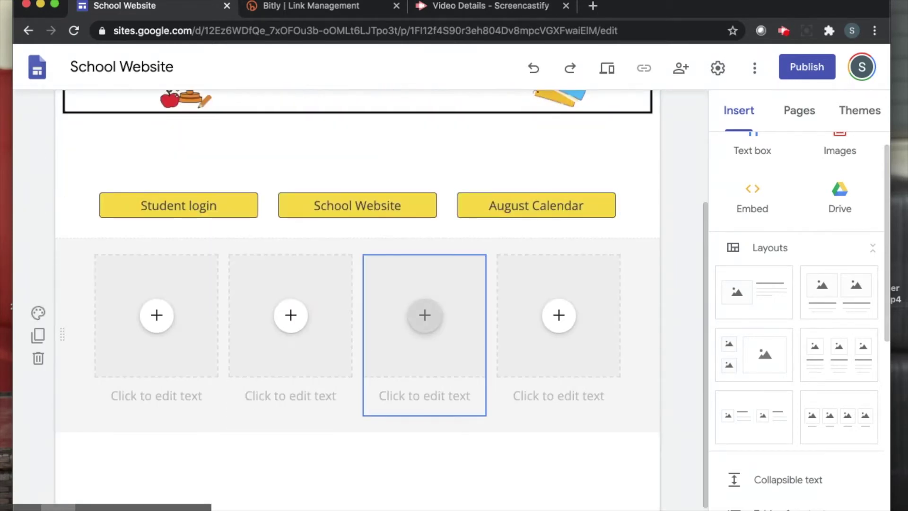
pyautogui.scroll(-1, 183, 331)
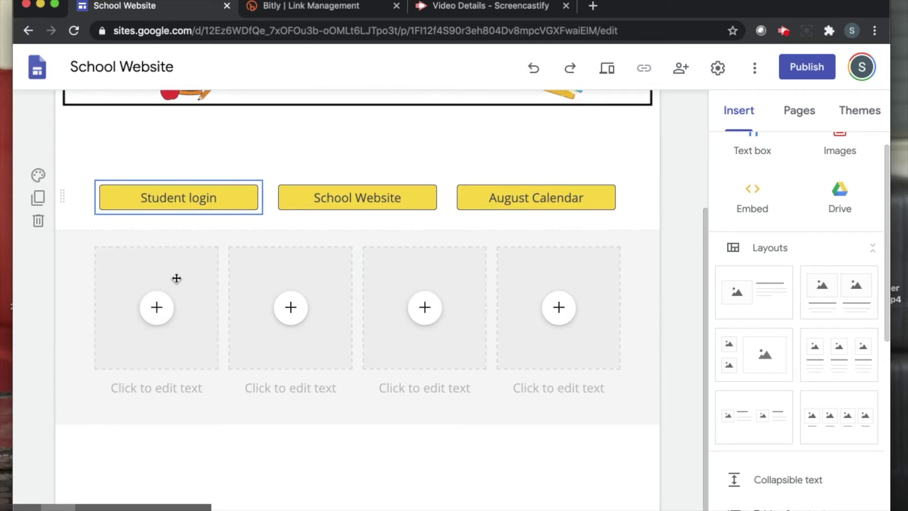
pyautogui.click(160, 309)
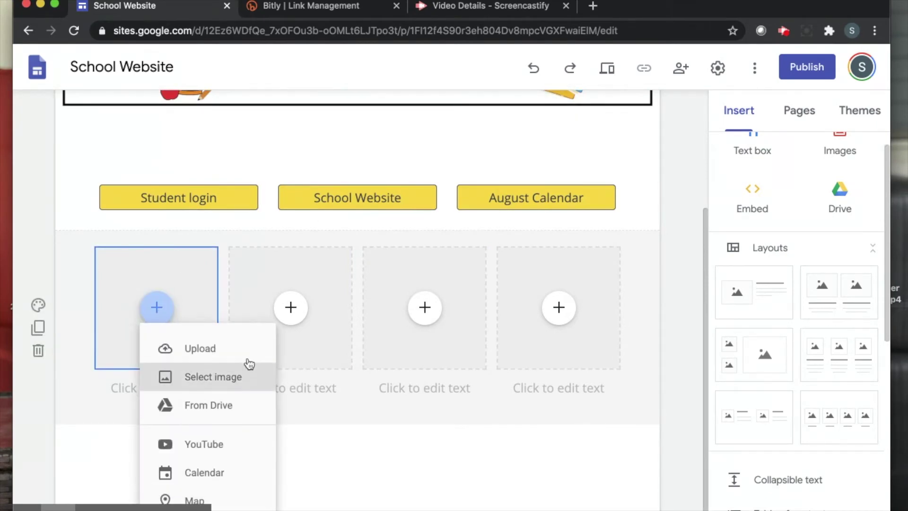
pyautogui.click(238, 355)
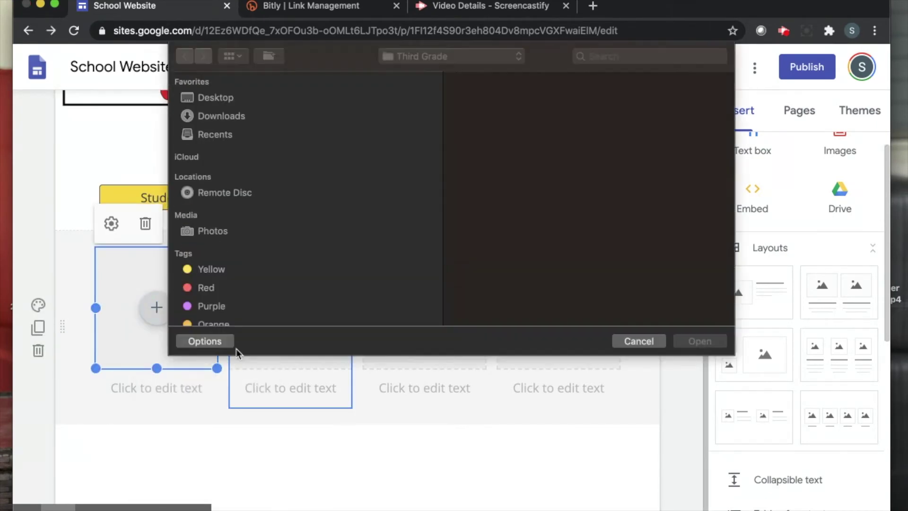
pyautogui.click(223, 249)
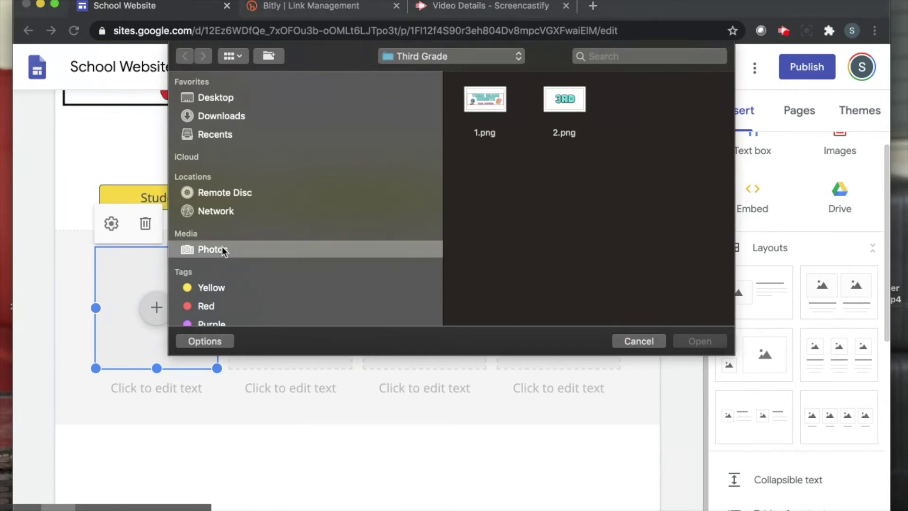
pyautogui.click(501, 112)
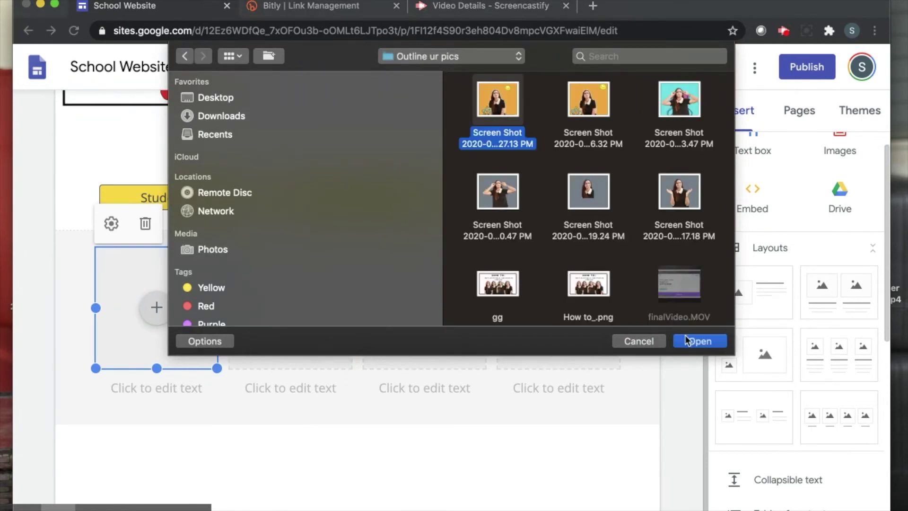
pyautogui.click(699, 341)
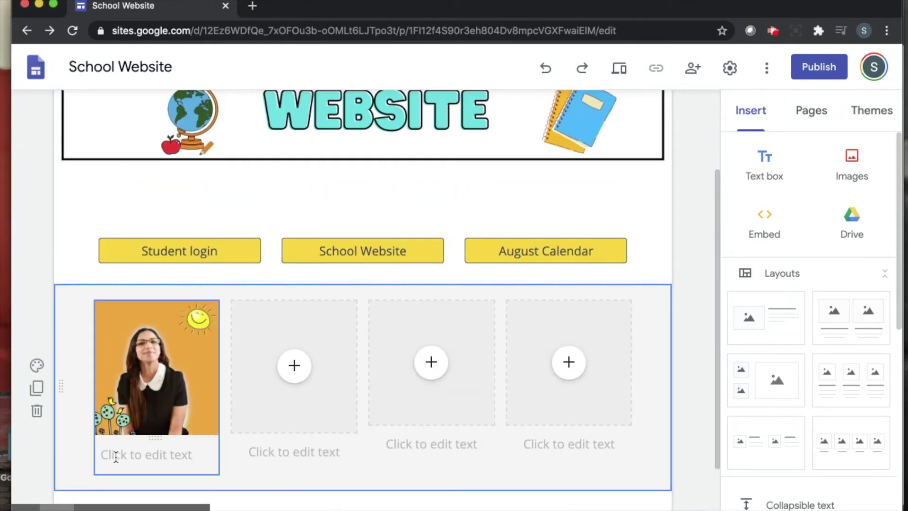
# Step: Remove the empty caption text box beneath the teacher photo
pyautogui.click(115, 455)
pyautogui.scroll(3, 114, 455)
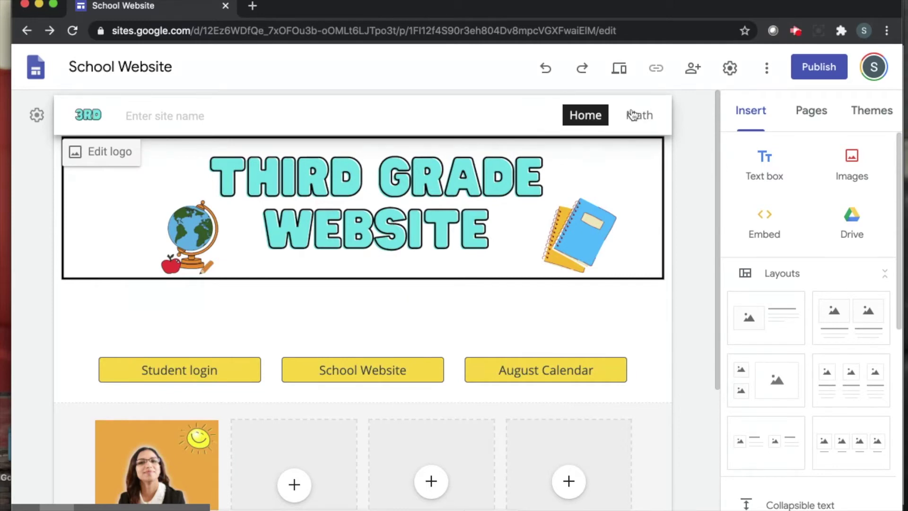
pyautogui.scroll(-3, 476, 281)
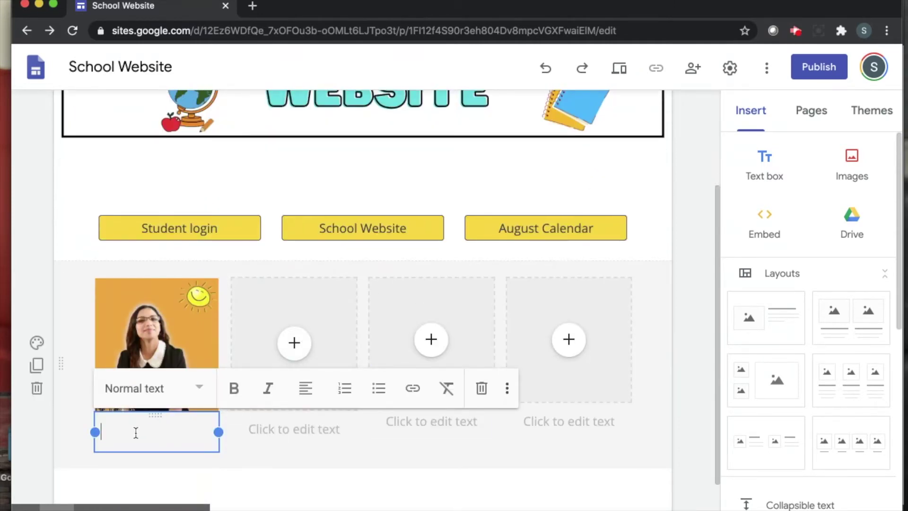
pyautogui.scroll(-1, 280, 349)
pyautogui.click(481, 321)
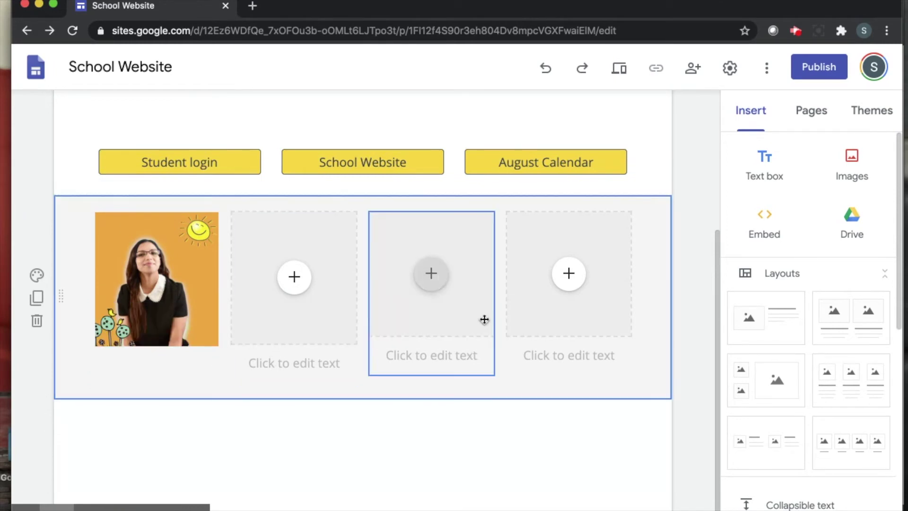
# Step: Insert a button labeled with the teacher's name, link it to the Math page, and place it directly below the teacher photo
pyautogui.click(760, 122)
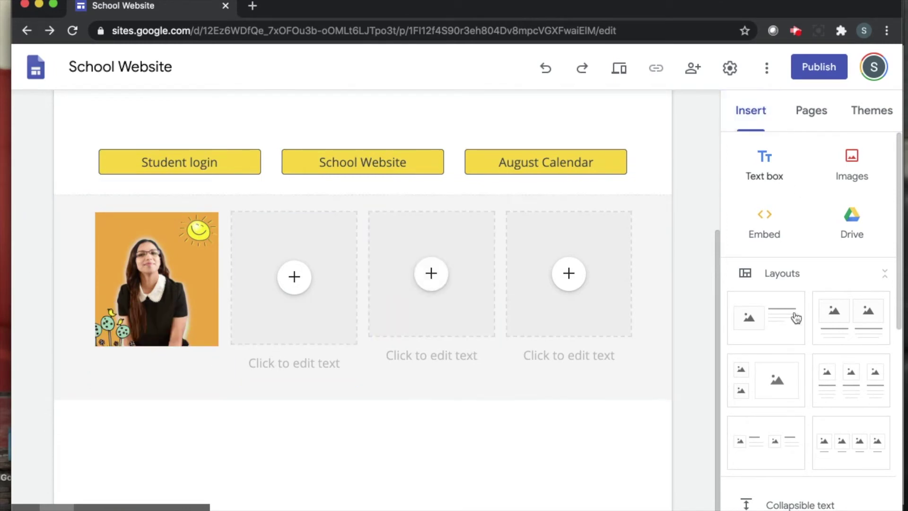
pyautogui.scroll(-2, 789, 344)
pyautogui.scroll(-4, 790, 344)
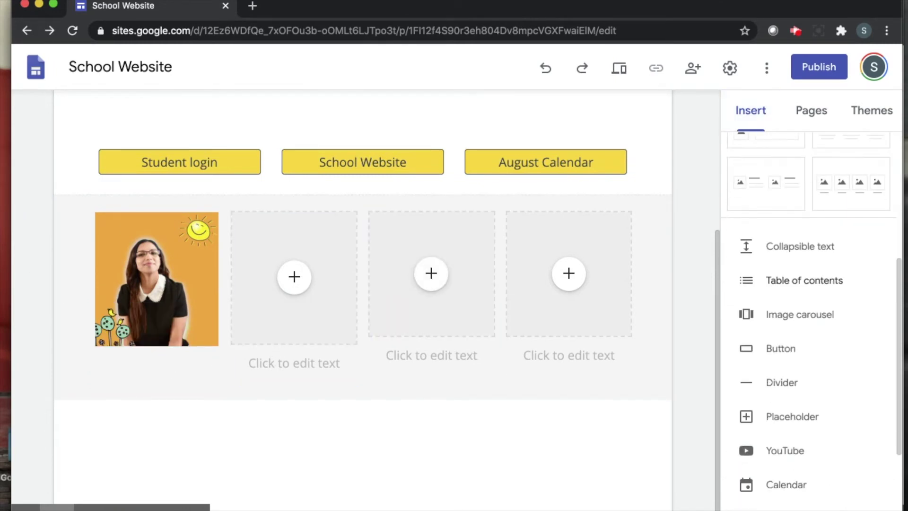
pyautogui.click(776, 348)
pyautogui.write('Mrs')
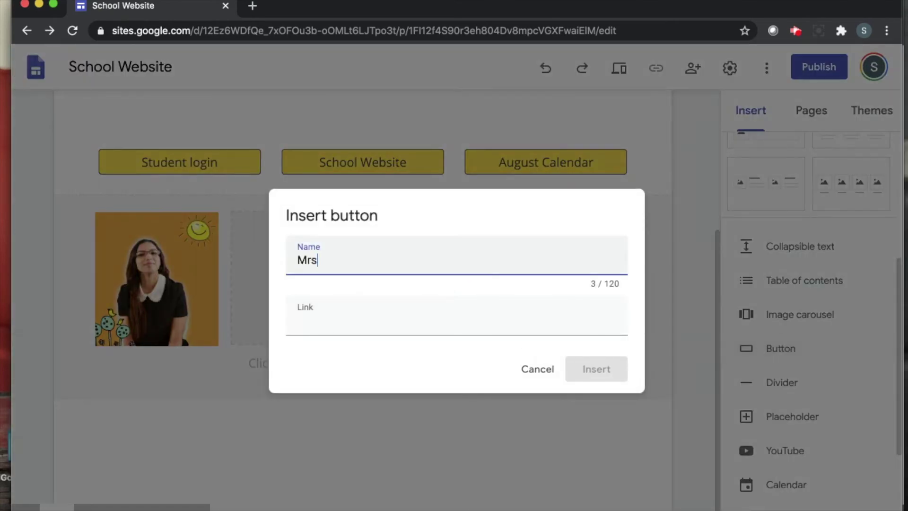
pyautogui.write(', Muneer')
pyautogui.click(402, 322)
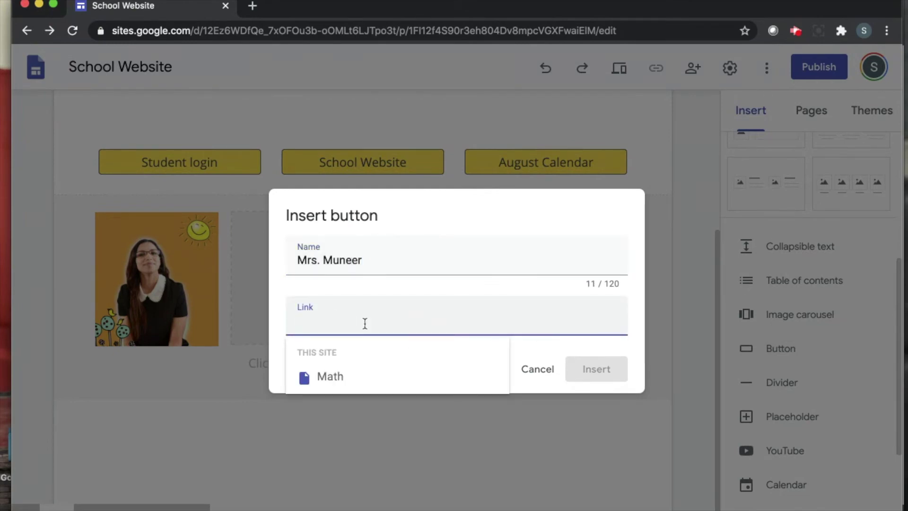
pyautogui.click(318, 379)
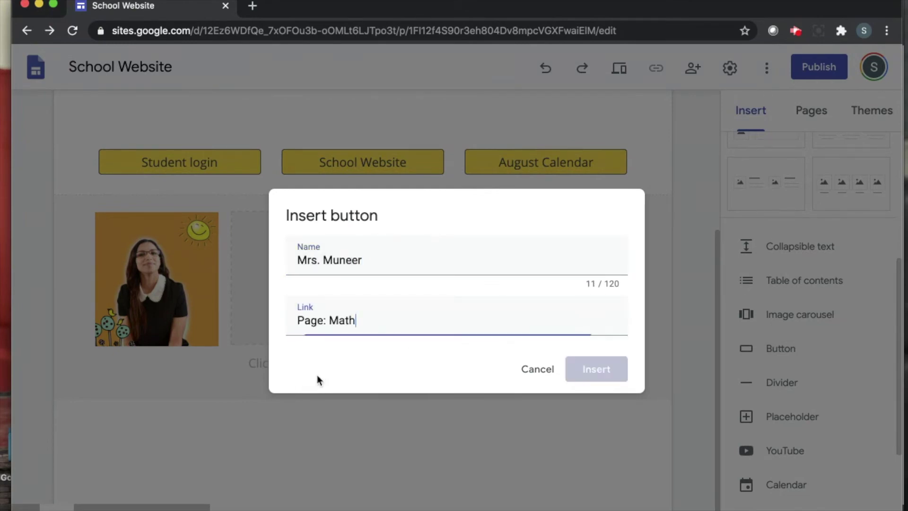
pyautogui.click(589, 376)
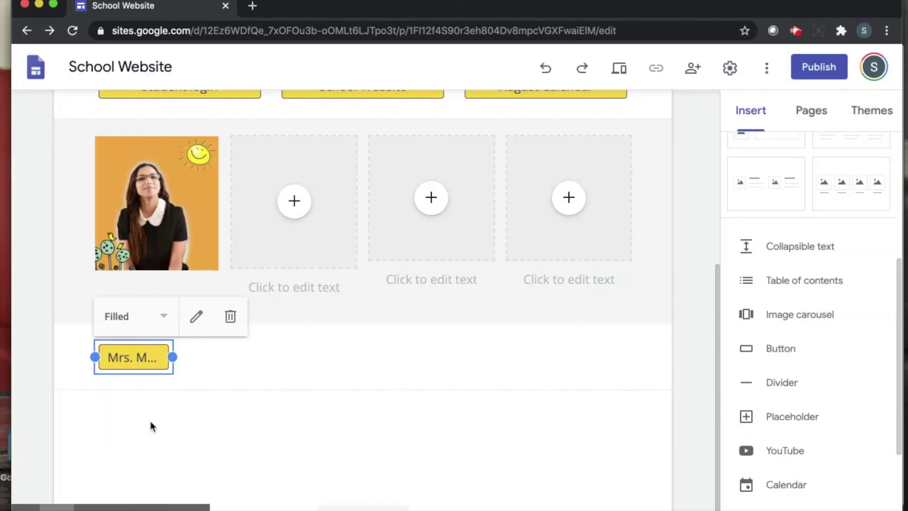
pyautogui.moveTo(149, 358); pyautogui.dragTo(163, 297)
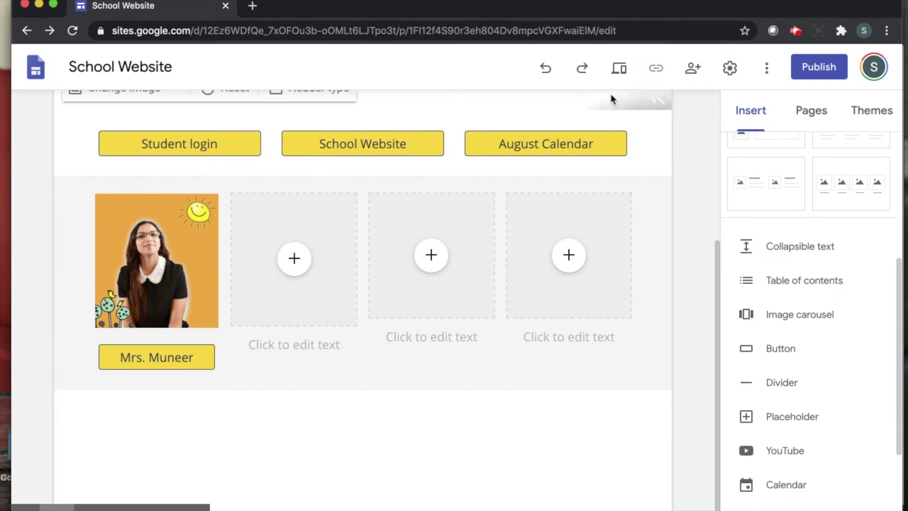
# Step: Preview the Home page in the large-screen view and open the teacher button beneath the first photo
pyautogui.click(620, 70)
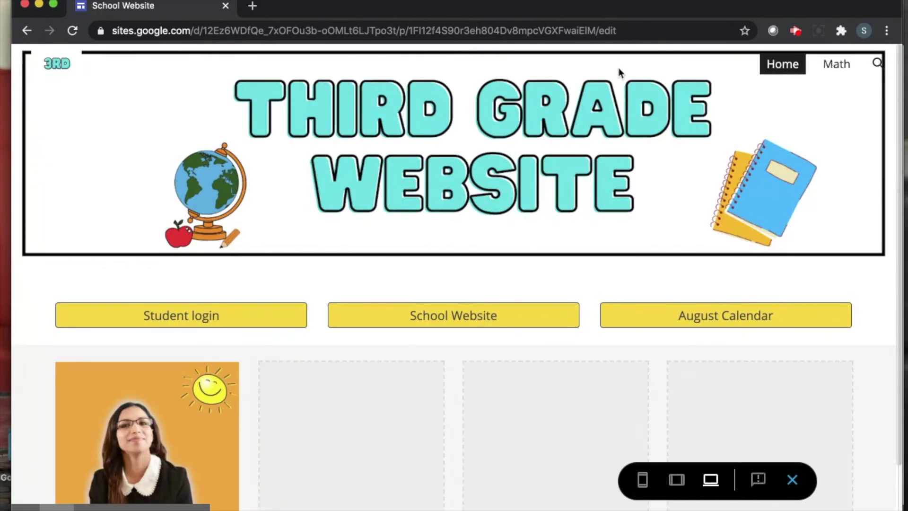
pyautogui.scroll(-2, 527, 232)
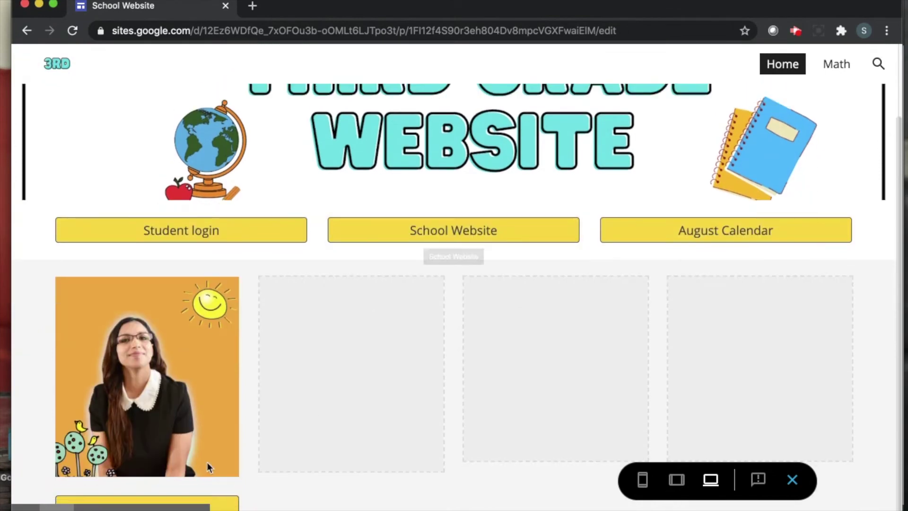
pyautogui.click(215, 506)
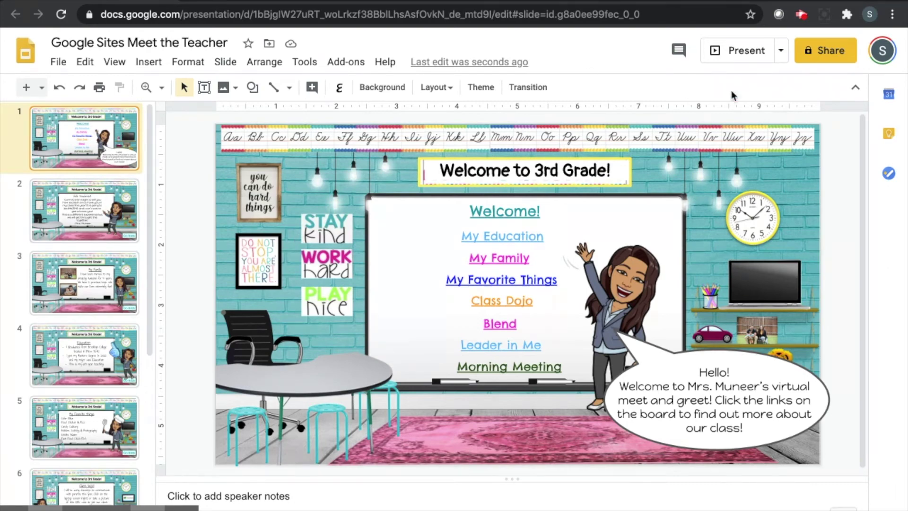
# Step: Present the "Google Sites Meet the Teacher" deck in Google Slides, view the greeting on slide 2, and return to the first slide
pyautogui.click(740, 51)
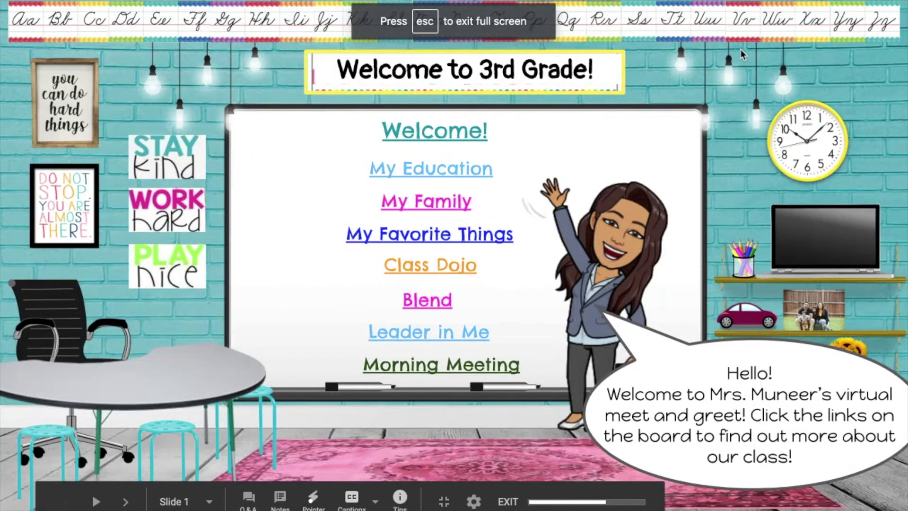
pyautogui.click(741, 49)
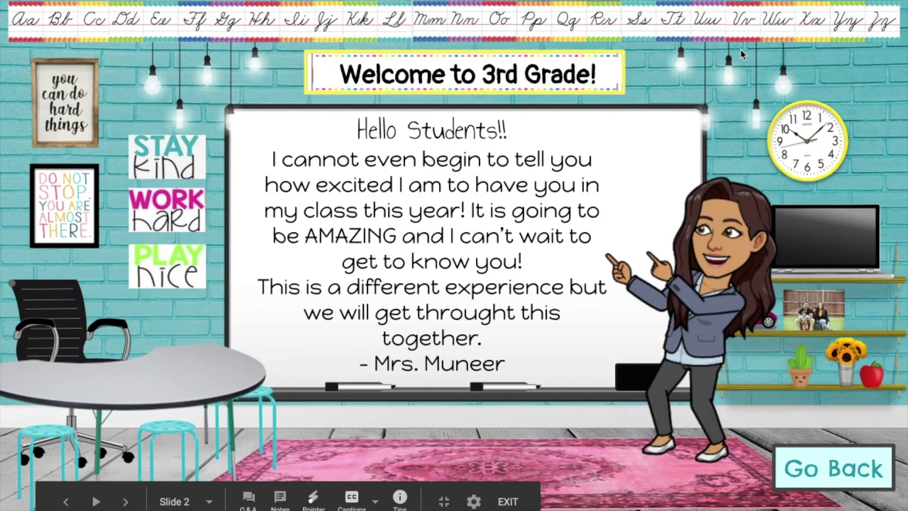
pyautogui.click(741, 49)
pyautogui.press('Left')
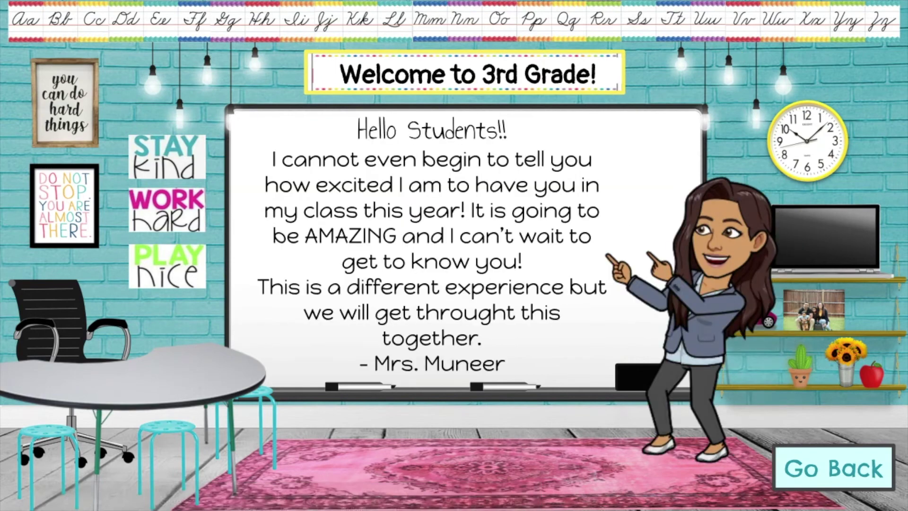
pyautogui.press('Left')
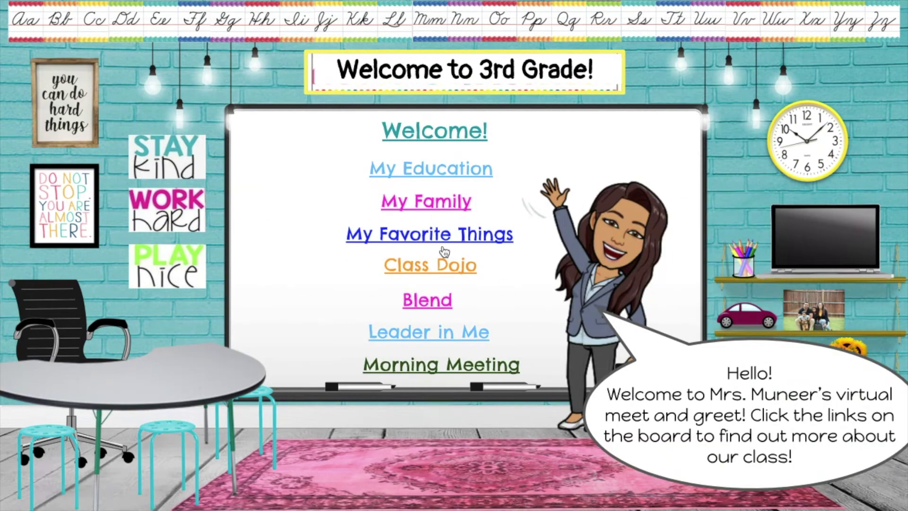